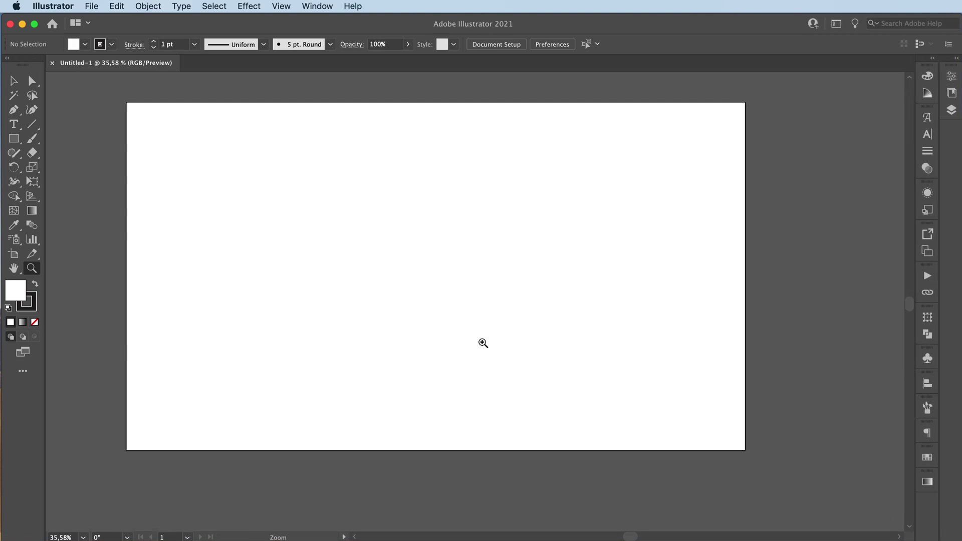
Type FOLD near the artboard centre and enlarge it to about 545 pt.
key("v")
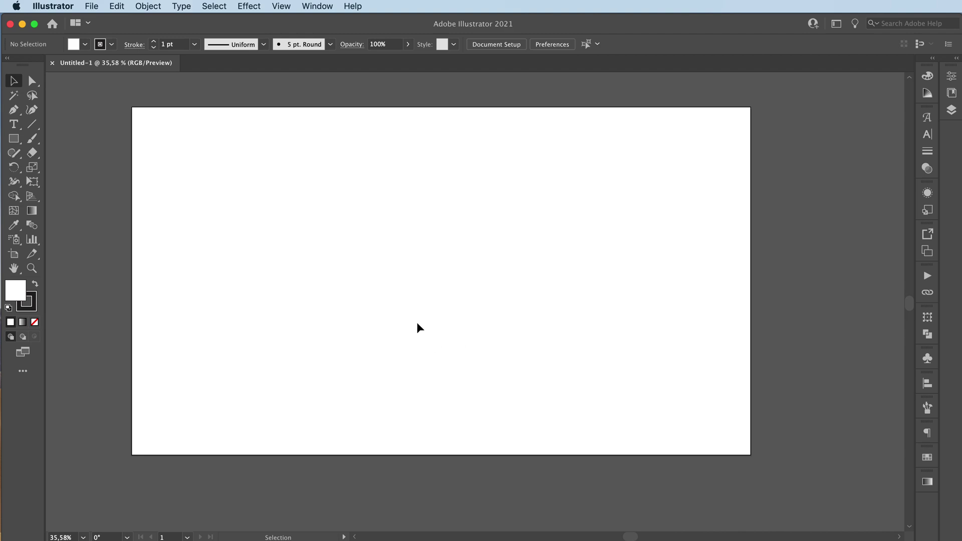
key("t")
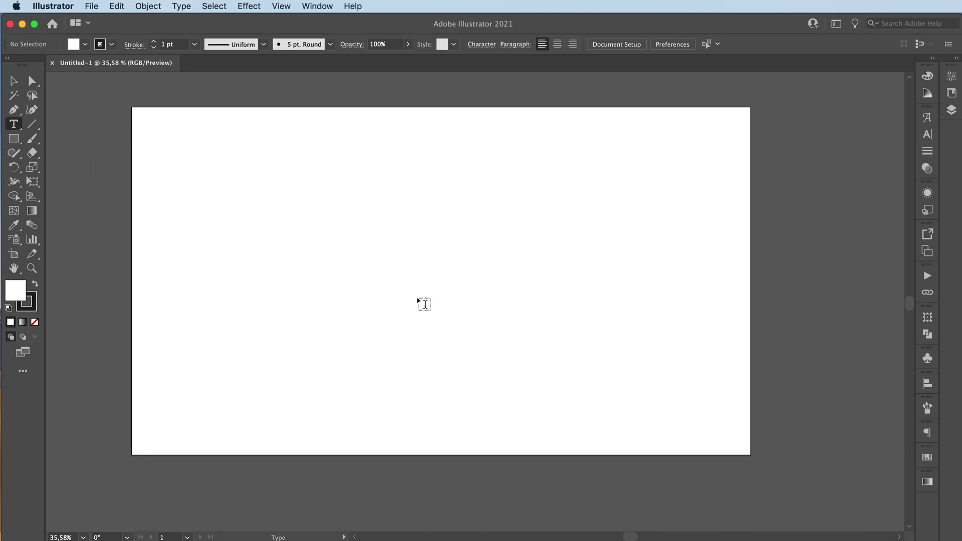
left_click(414, 293)
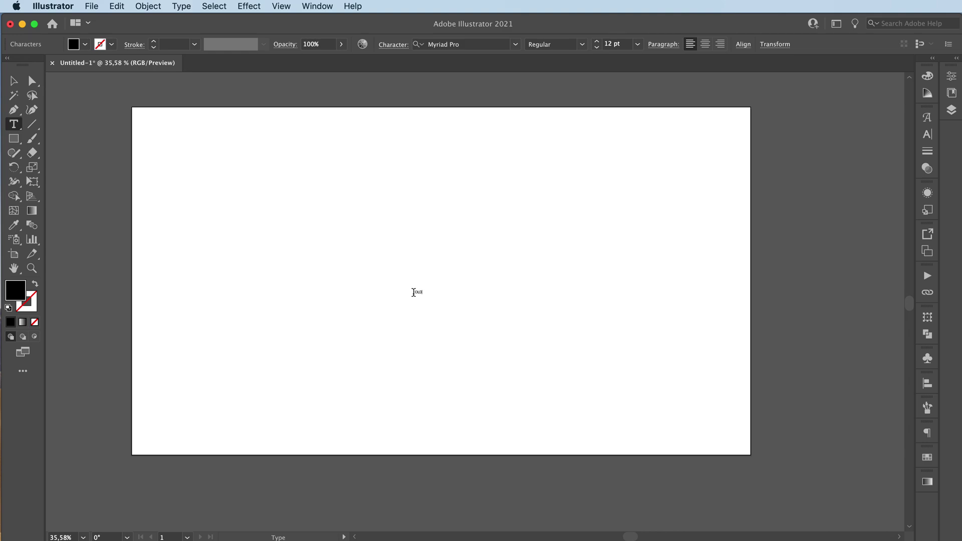
key("Escape")
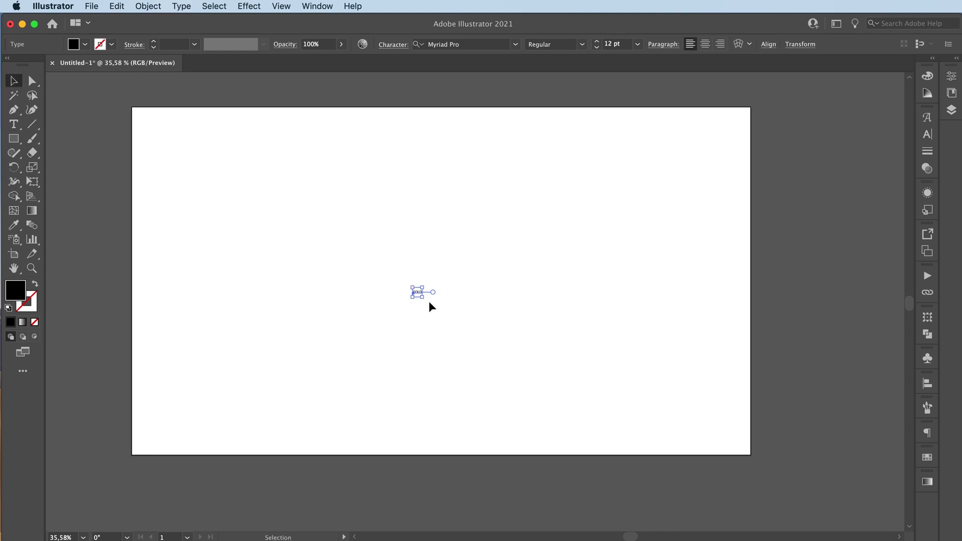
left_click_drag(430, 302, 561, 388)
left_click_drag(522, 295, 621, 292)
left_click_drag(428, 317, 467, 316)
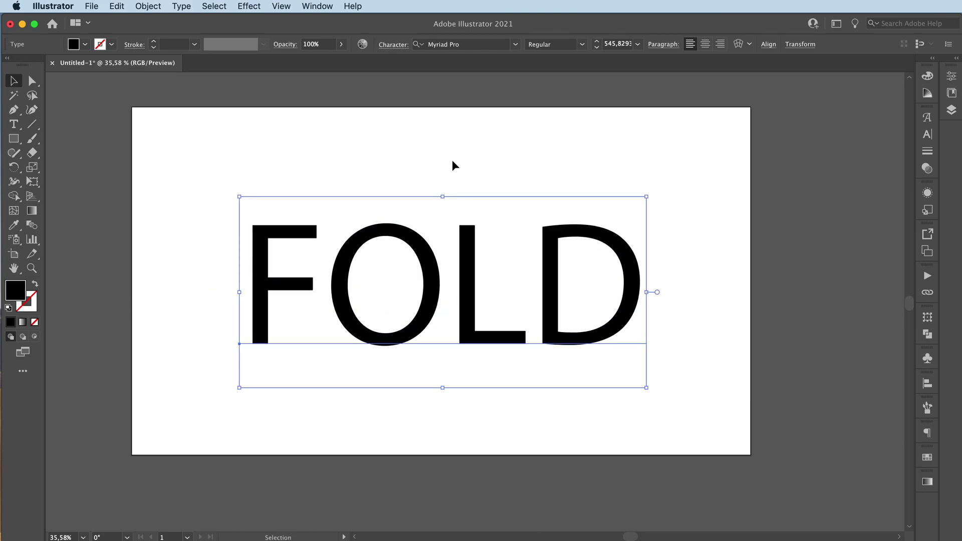
Set FOLD in Aileron Black and recentre it on the artboard.
left_click(475, 45)
type("ai")
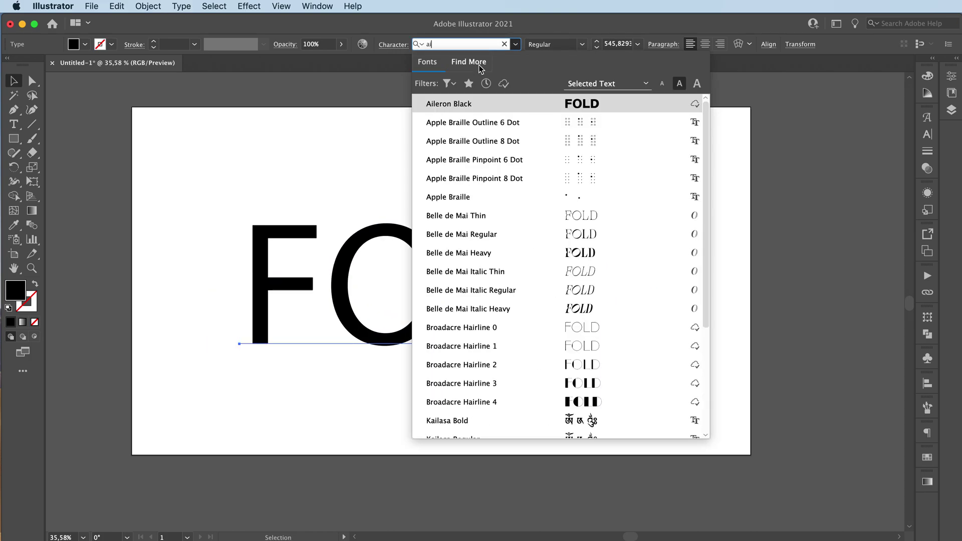
left_click(485, 104)
left_click_drag(634, 281, 589, 281)
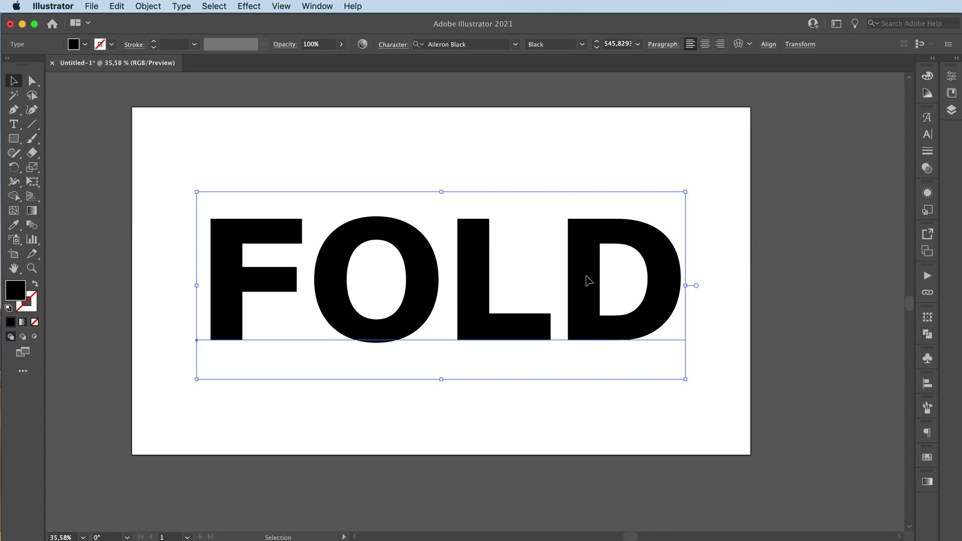
left_click_drag(586, 271, 589, 271)
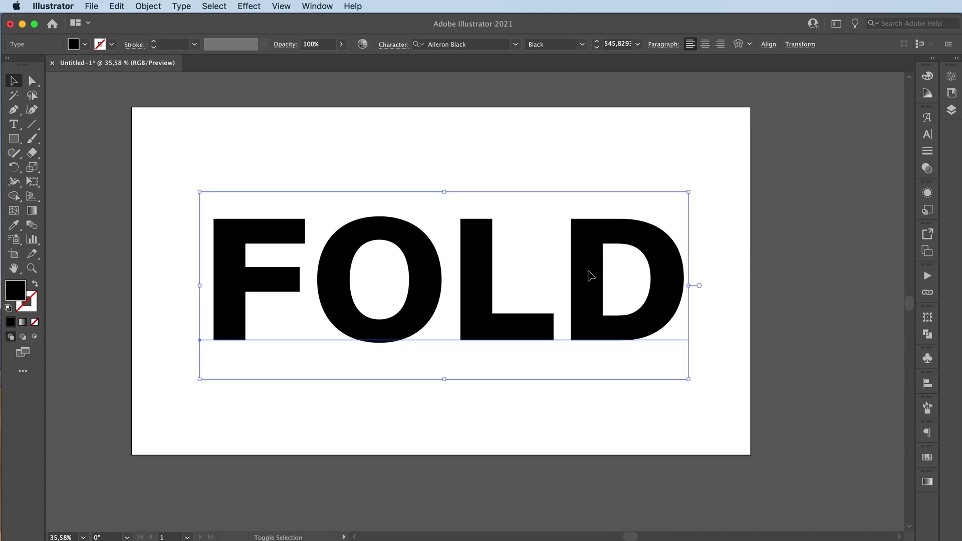
Convert the FOLD type to outlines with Shift+Cmd+O, then deselect the letters.
key("shift+super+o")
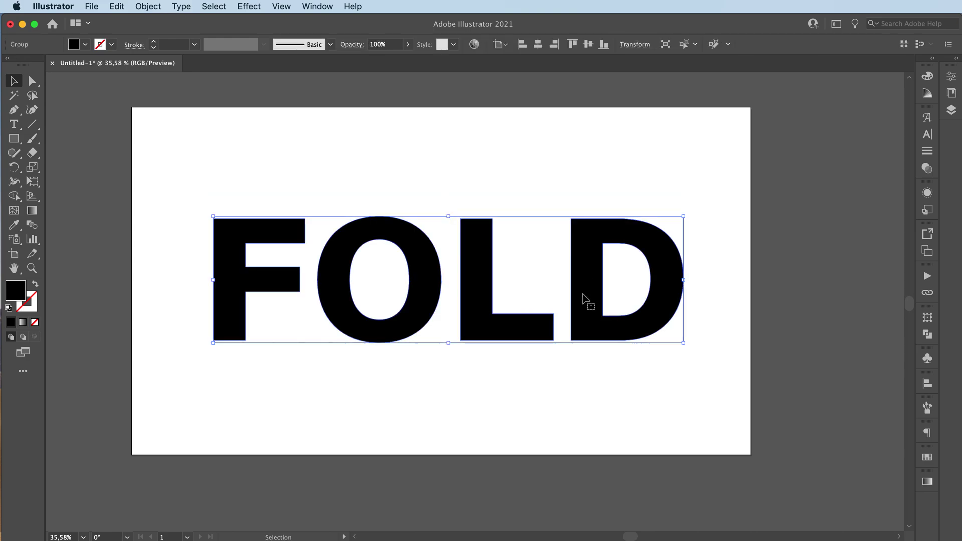
left_click(182, 6)
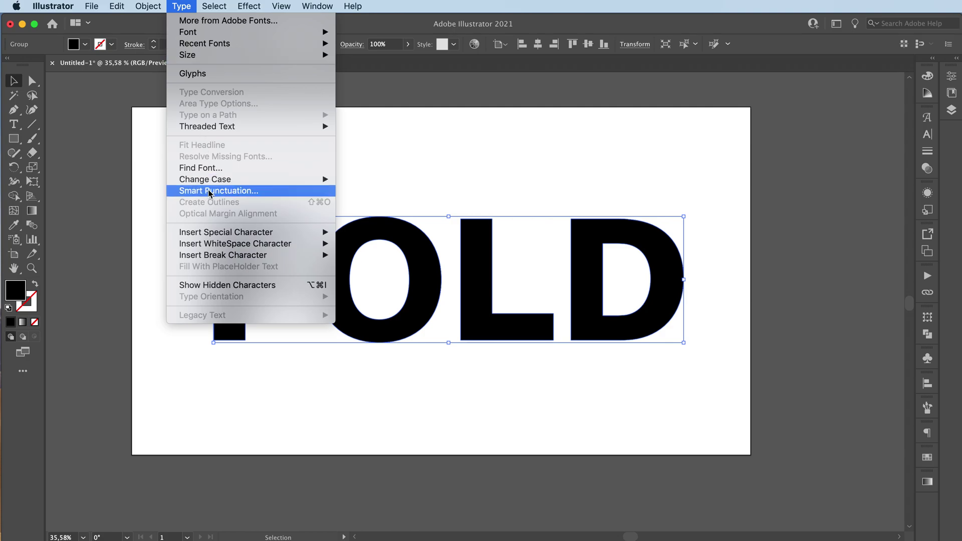
left_click(132, 206)
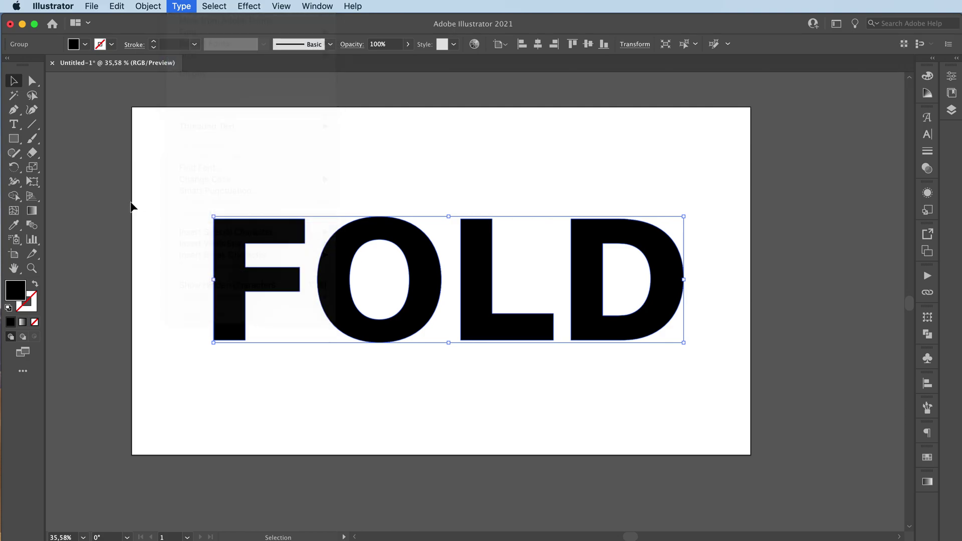
left_click(157, 168)
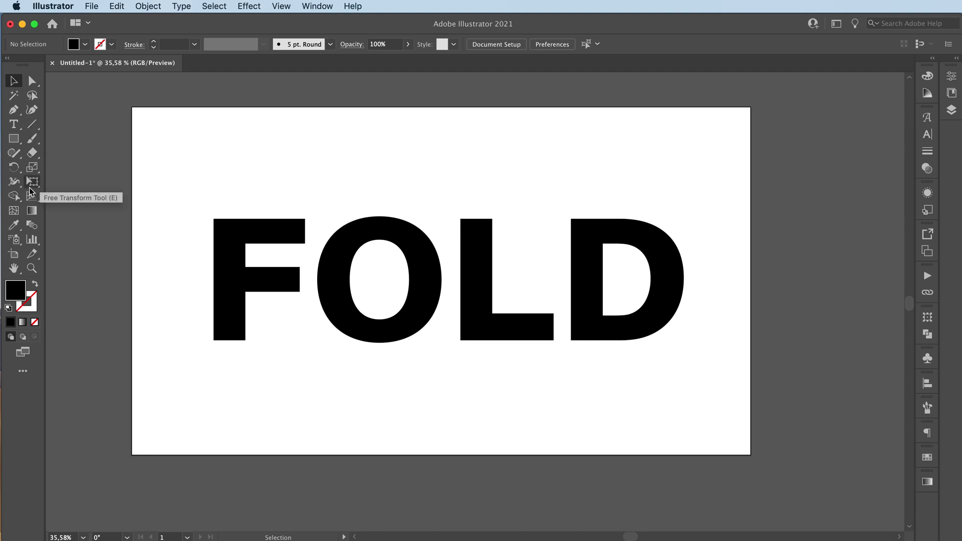
Draw an artboard-sized rectangle and send it behind the FOLD letters.
left_click(14, 139)
left_click_drag(132, 106, 751, 455)
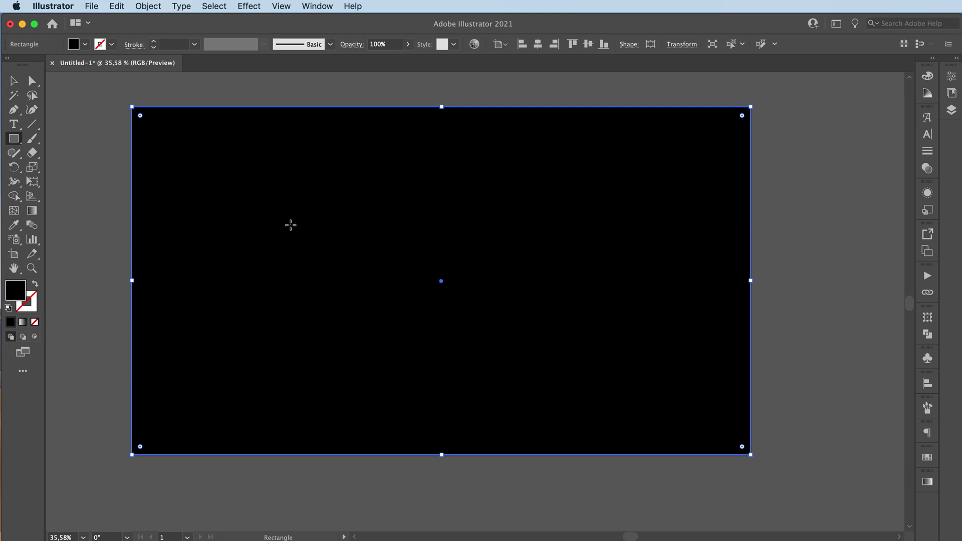
right_click(169, 141)
mouse_move(239, 353)
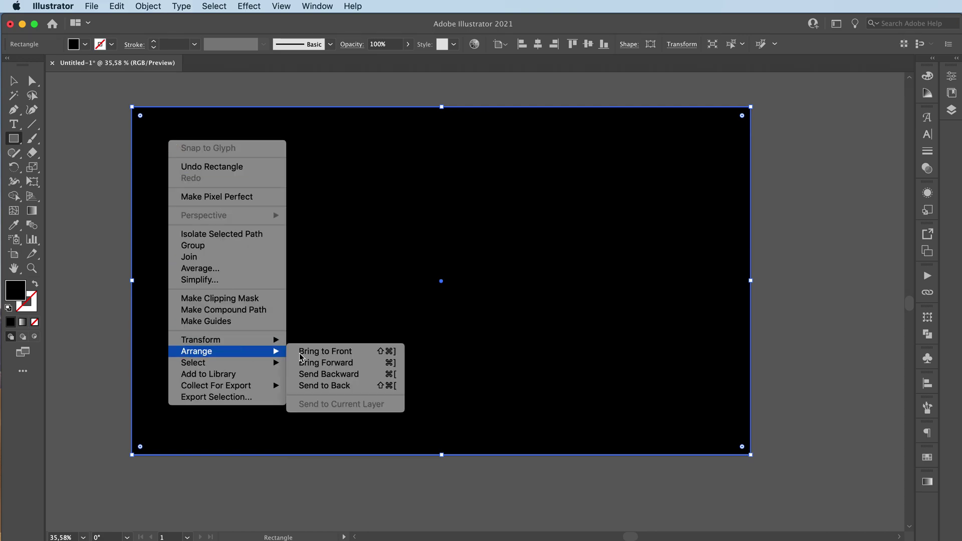
left_click(341, 386)
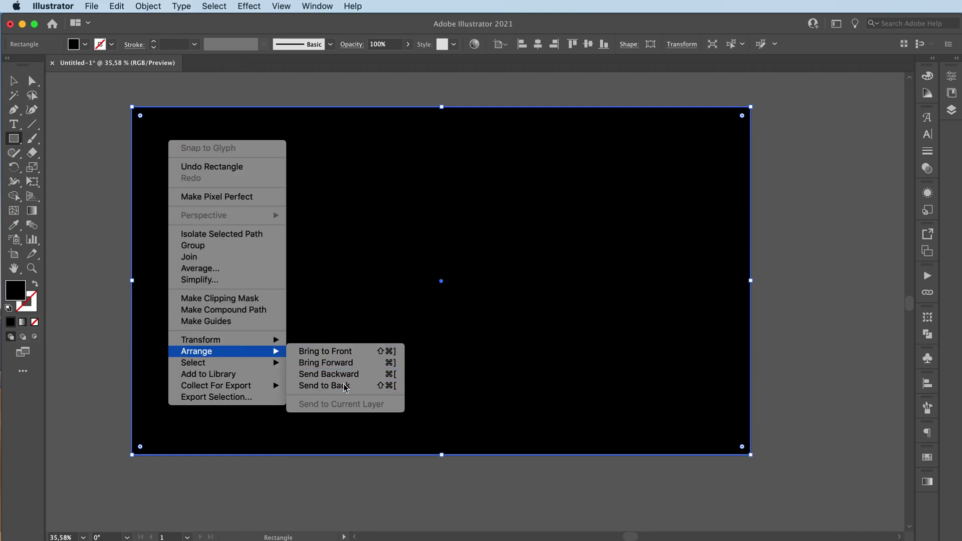
Fill the background rectangle with deep blue and deselect it.
double_click(15, 290)
left_click_drag(334, 157, 336, 136)
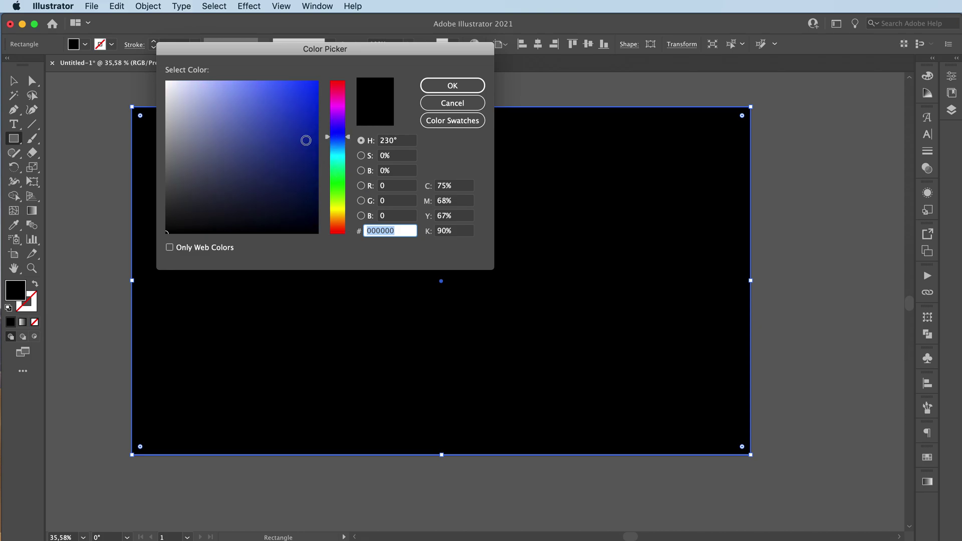
left_click(317, 118)
left_click(452, 85)
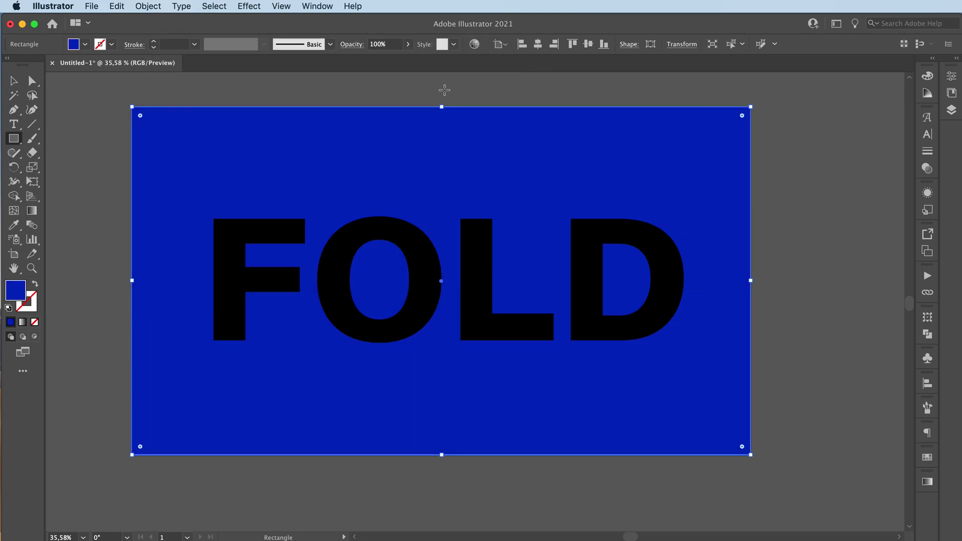
key("super+shift+a")
key("v")
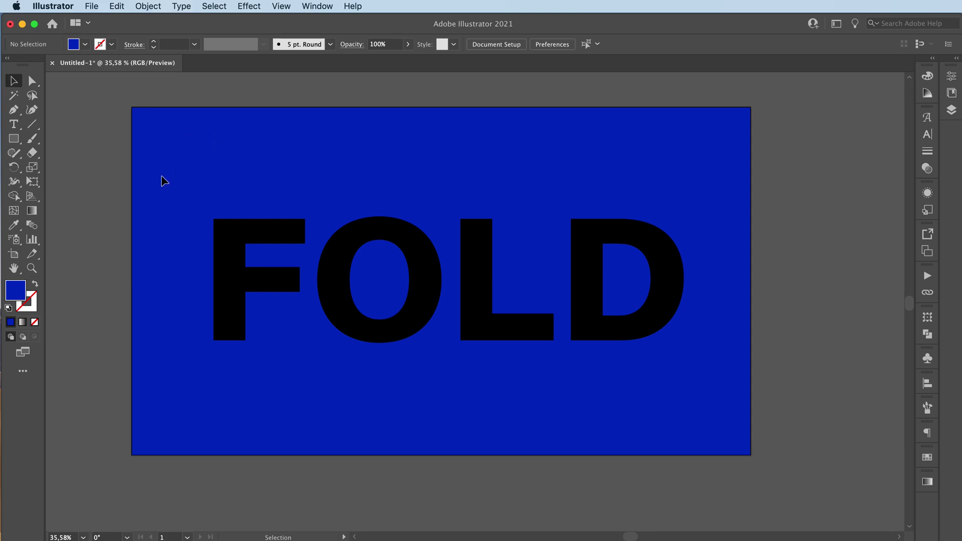
Fill the FOLD letters with golden yellow E5A900.
left_click(232, 236)
double_click(23, 298)
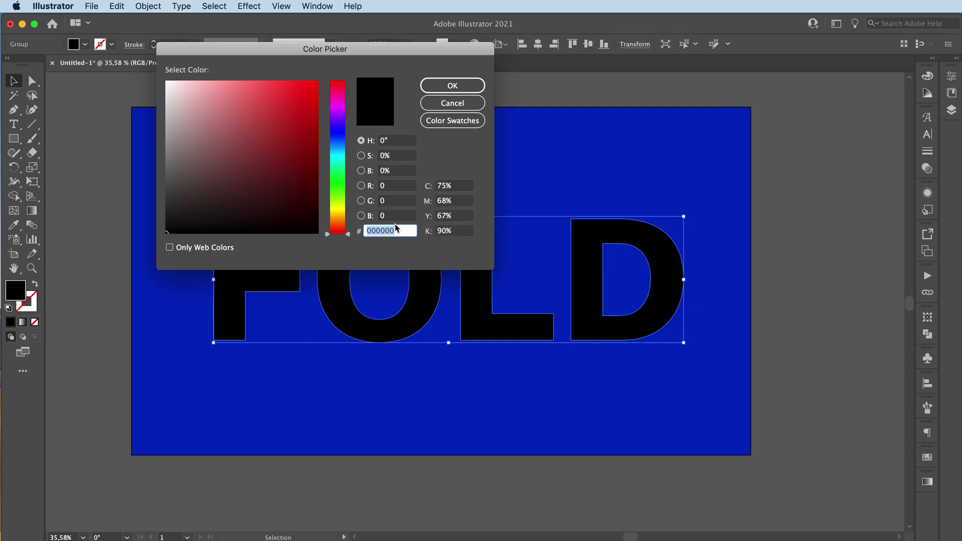
left_click_drag(338, 229, 337, 213)
left_click_drag(296, 128, 318, 96)
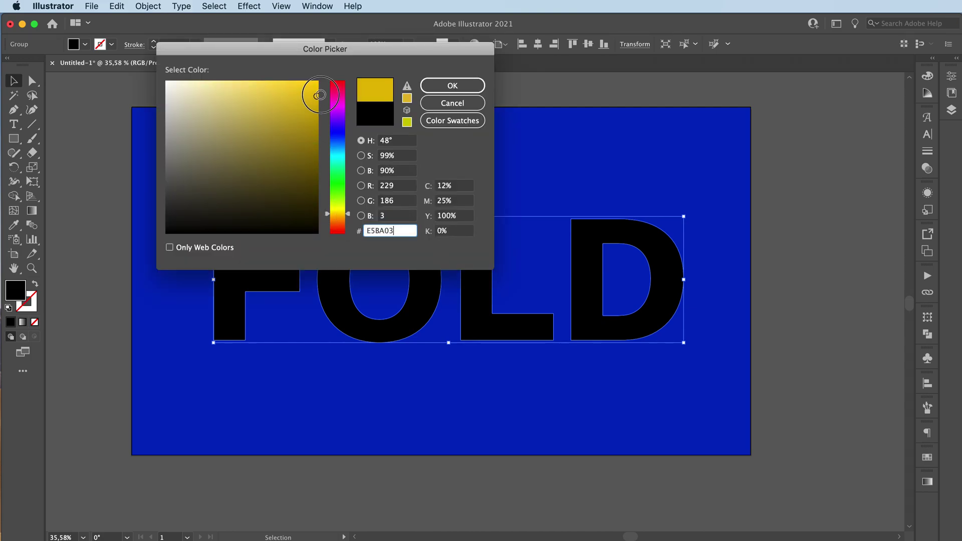
left_click_drag(337, 209, 336, 215)
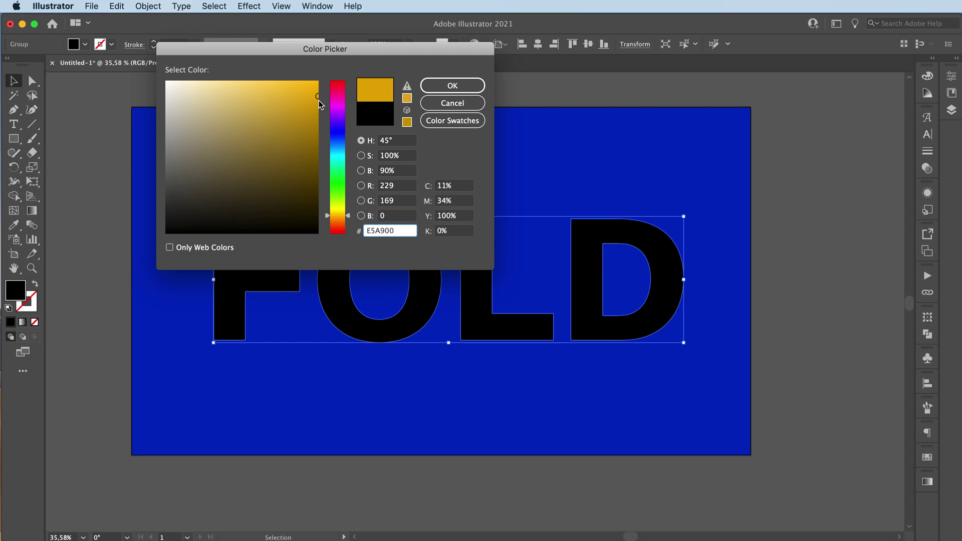
left_click_drag(319, 97, 320, 83)
left_click(464, 88)
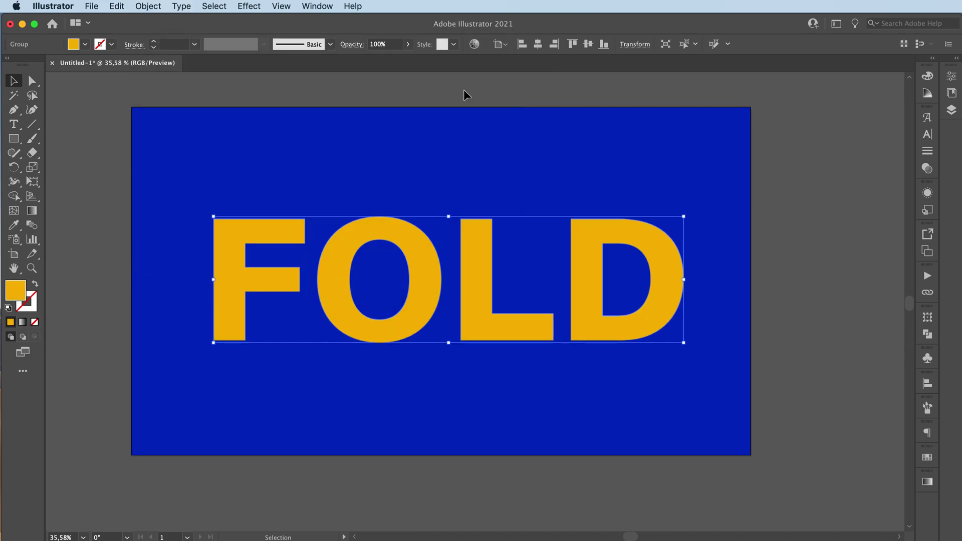
Nudge FOLD slightly up and to the left.
left_click(434, 155)
left_click_drag(486, 257, 477, 253)
left_click(182, 151)
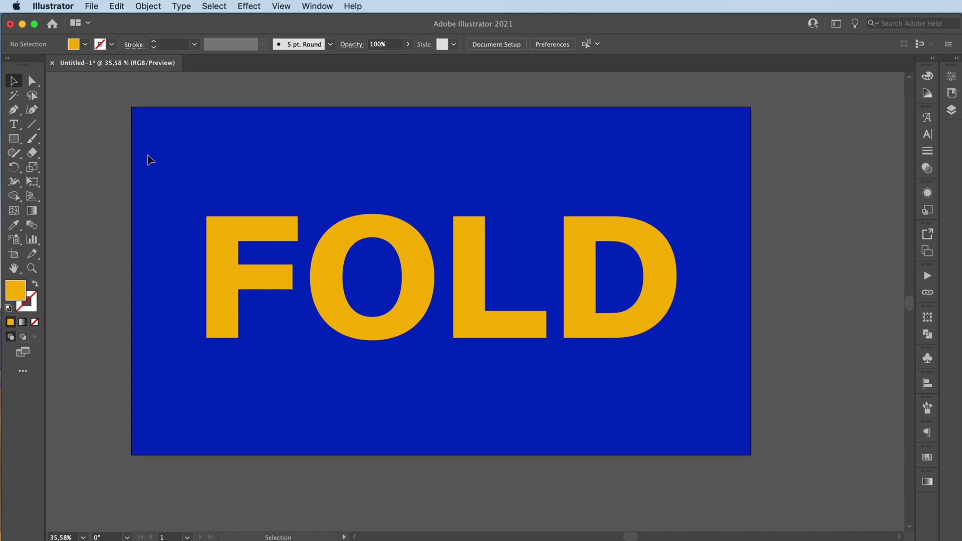
Draw a slanted line across the F's top corner, extending both ends past it.
left_click(31, 124)
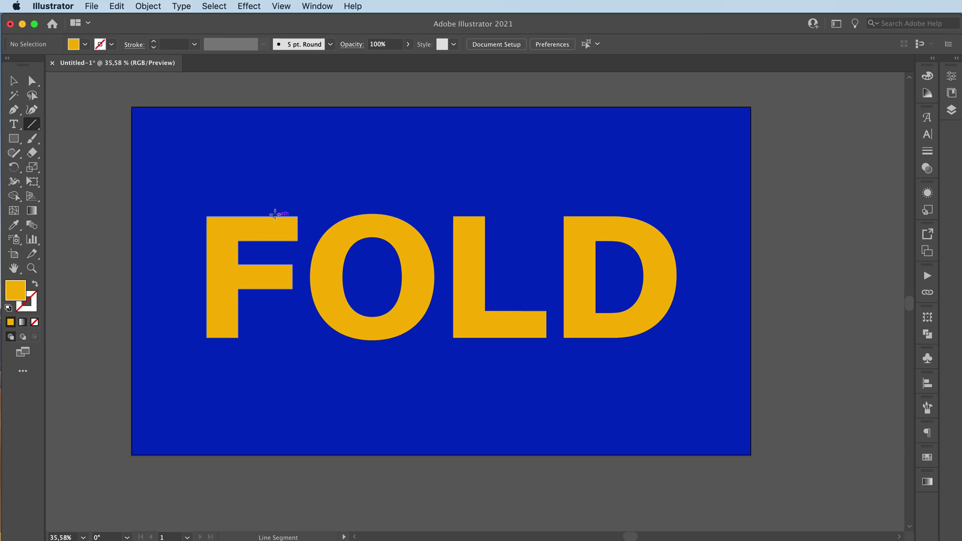
left_click_drag(273, 207, 298, 242)
key("v")
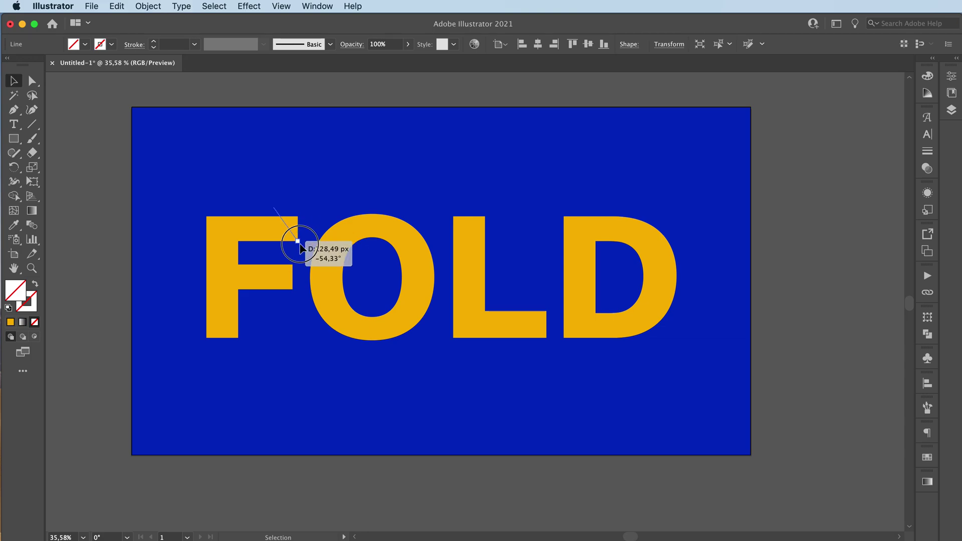
left_click_drag(298, 241, 304, 249)
mouse_move(273, 207)
left_mouse_down()
mouse_move(254, 196)
mouse_move(264, 192)
left_mouse_up()
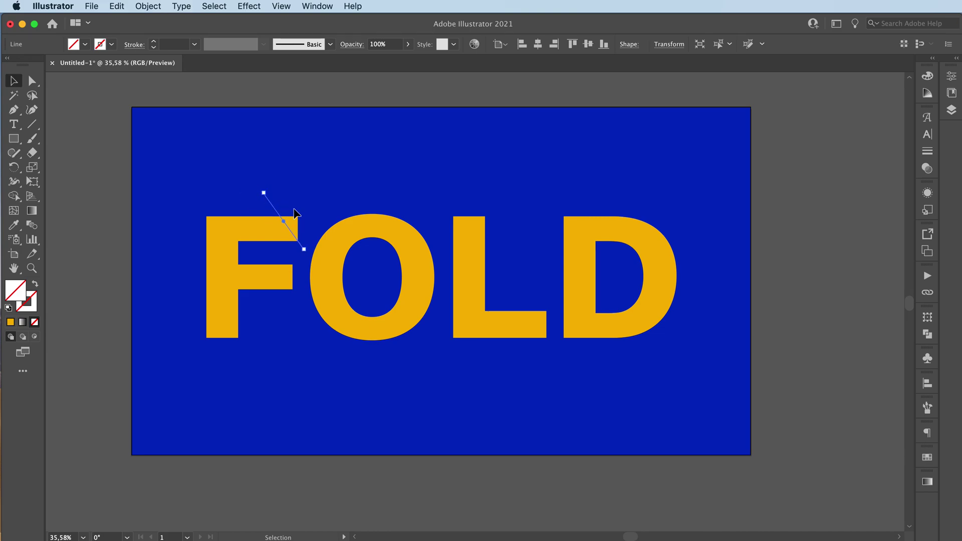
Draw slanted lines across the top of the O, the L's stem and the D's lower right.
left_click(31, 124)
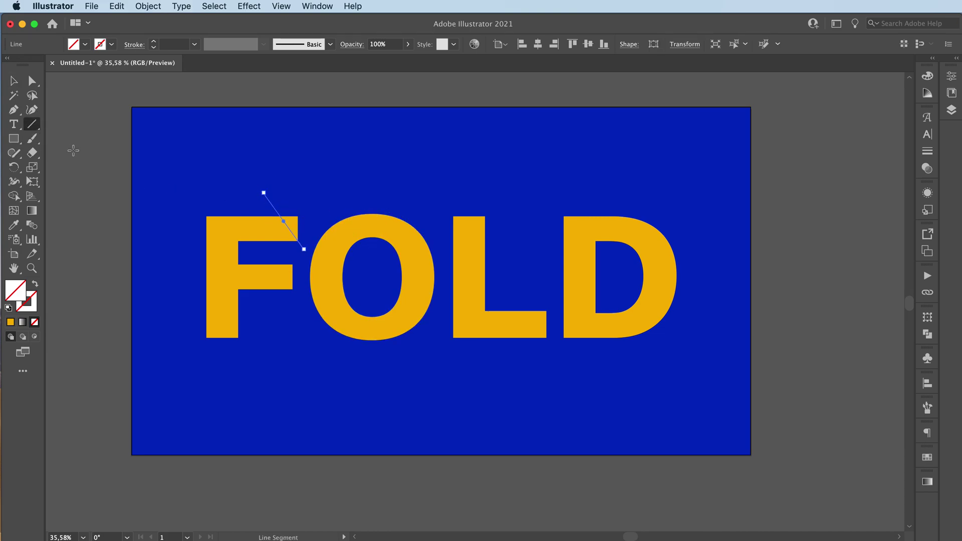
left_click_drag(356, 207, 441, 257)
left_click_drag(454, 189, 491, 303)
left_click_drag(456, 193, 491, 303)
left_click_drag(686, 267, 606, 360)
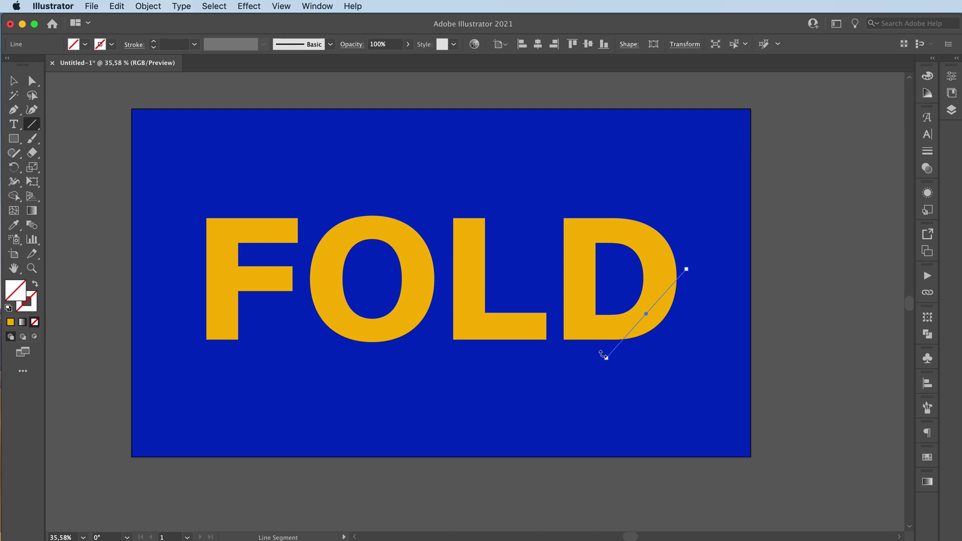
Select FOLD with the four lines, switch to Shape Builder, and set fill to orange FFA851.
key("v")
left_click_drag(145, 171, 707, 397)
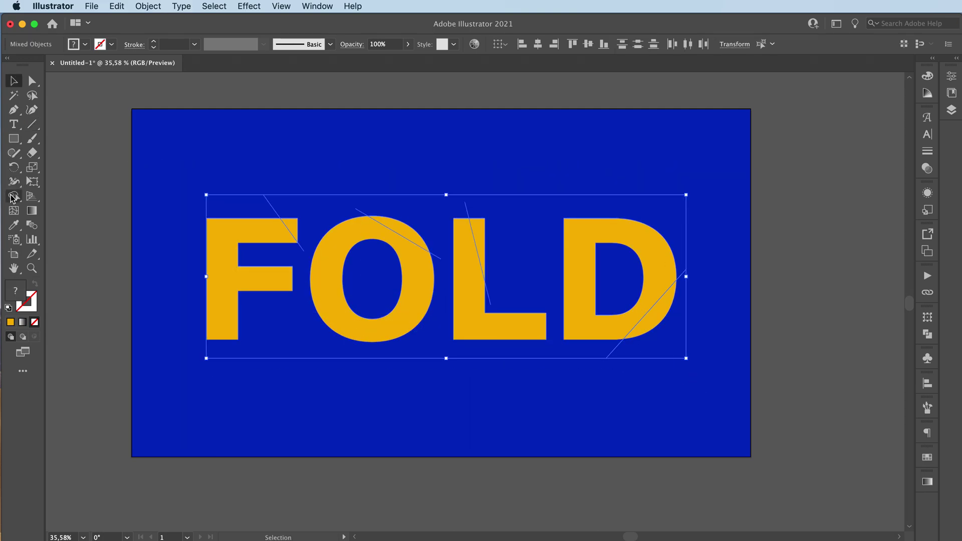
left_click(14, 196)
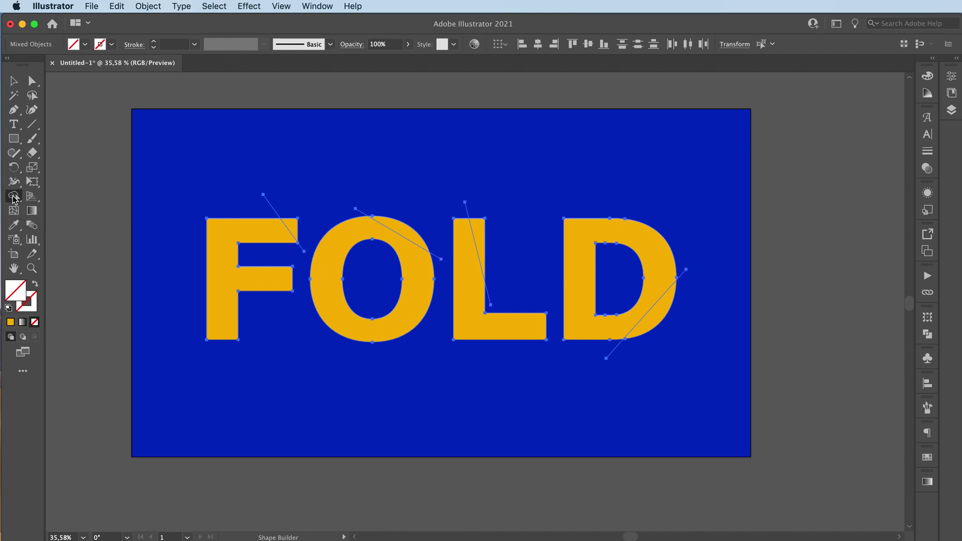
left_click(12, 296)
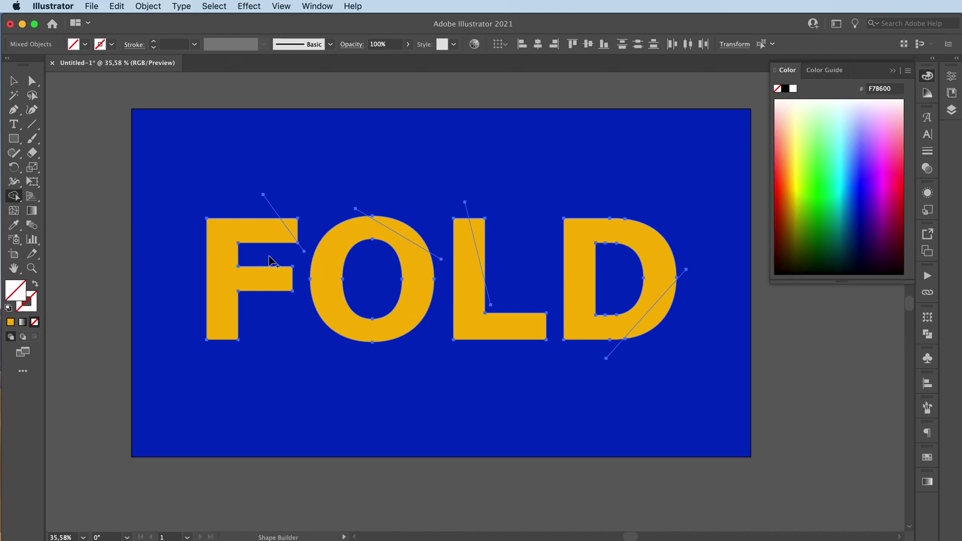
left_click_drag(808, 190, 790, 157)
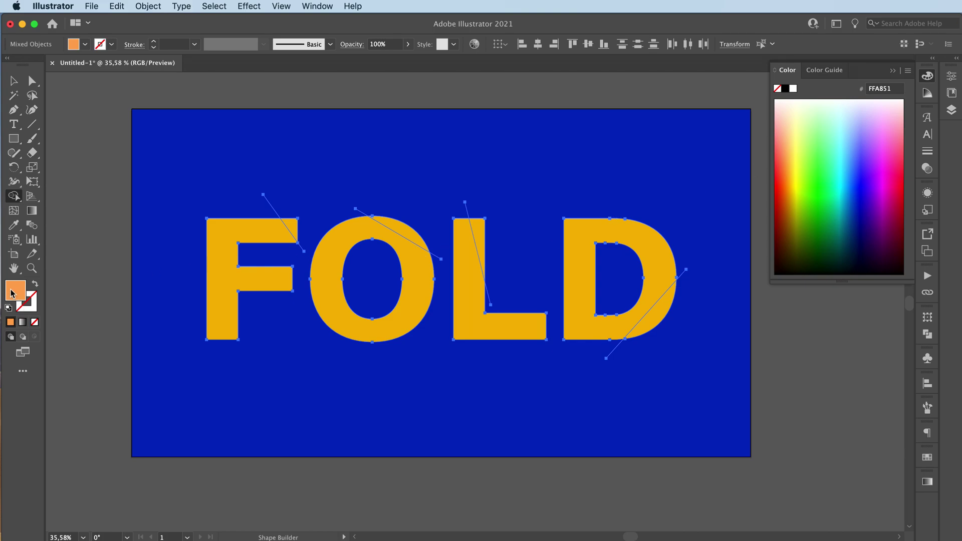
Fill the F, O and L regions and their corner slivers with the orange.
left_click(218, 242)
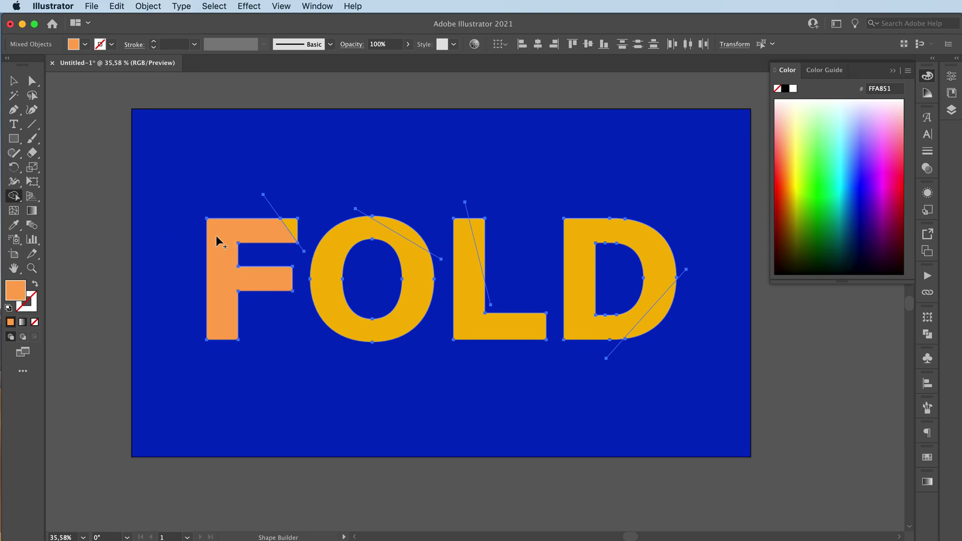
left_click(292, 227)
left_click(334, 243)
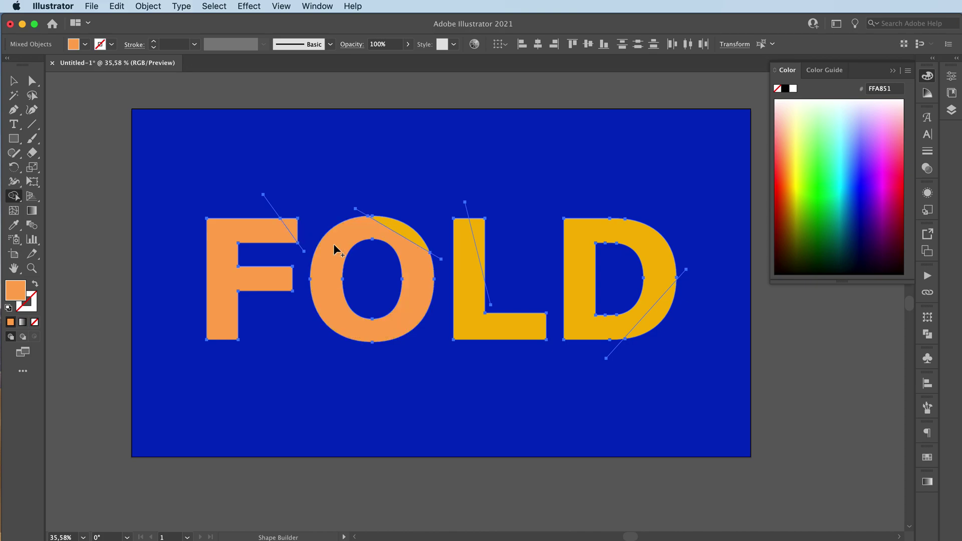
left_click(396, 226)
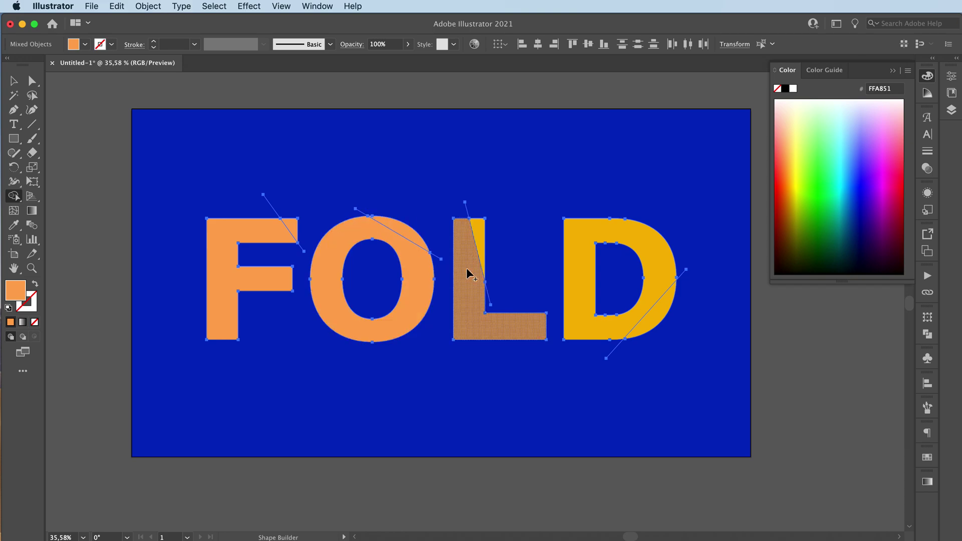
left_click_drag(469, 274, 477, 231)
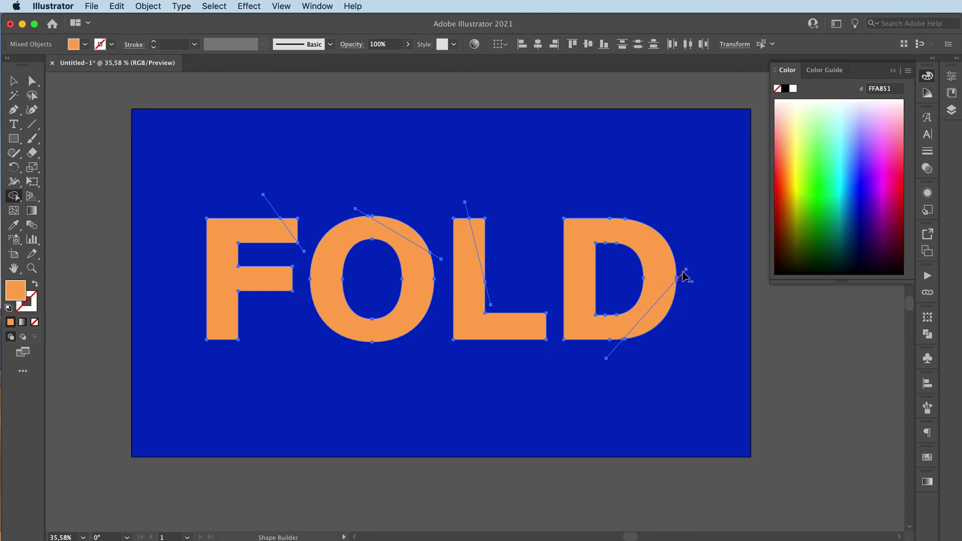
Alt-drag to delete the stray cut lines beyond the D, L and O.
mouse_move(686, 264)
left_mouse_down("alt")
mouse_move(654, 340)
mouse_move(605, 351)
left_mouse_up("alt")
left_click_drag(445, 209, 481, 215, "alt")
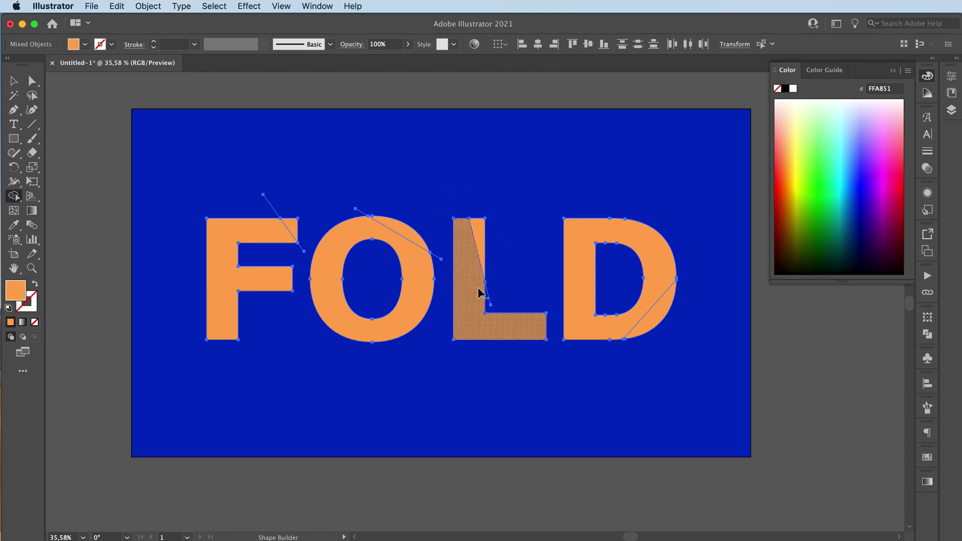
mouse_move(434, 248)
left_mouse_down("alt")
mouse_move(427, 224)
mouse_move(402, 204)
mouse_move(294, 218)
mouse_move(300, 249)
left_mouse_up("alt")
Ungroup the FOLD letters via Object > Ungroup.
key("v")
left_click(240, 197)
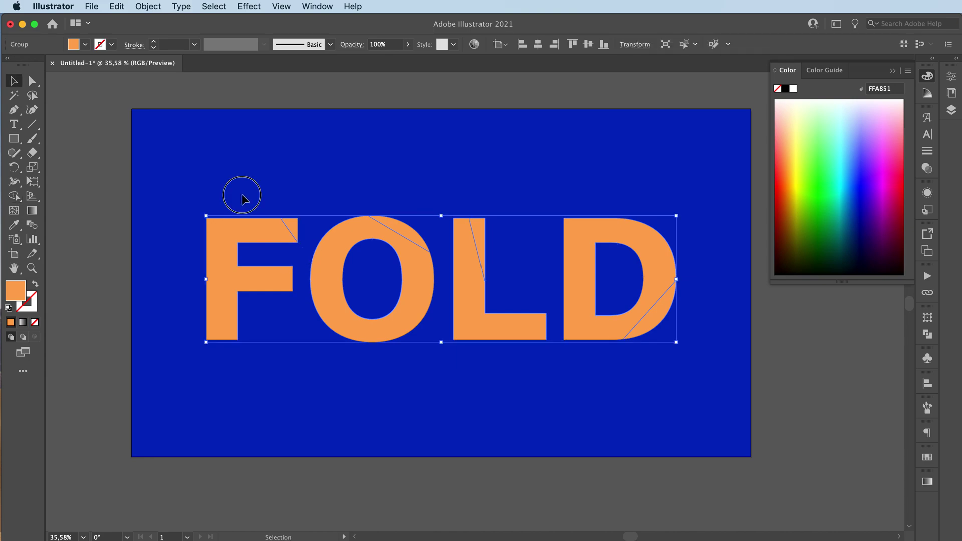
left_click(242, 239)
left_click(148, 6)
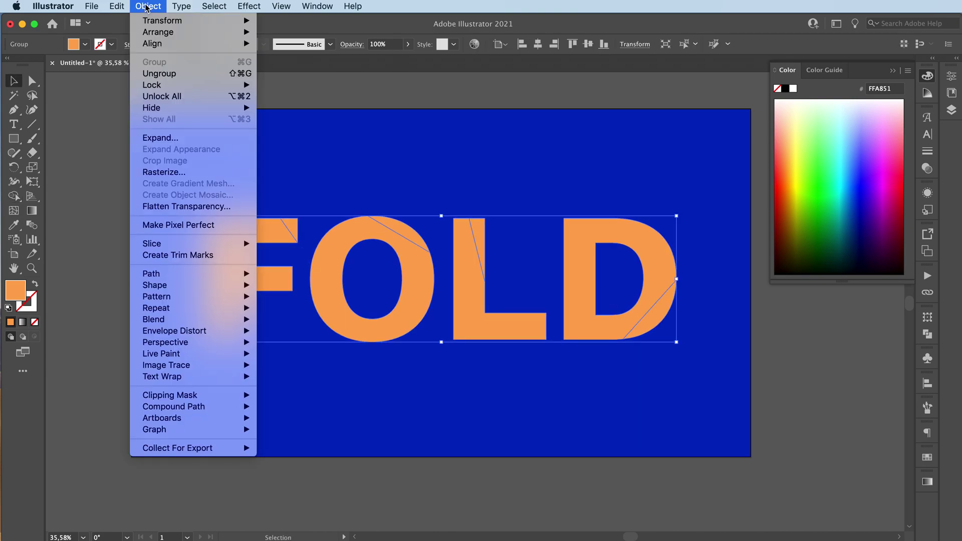
left_click(155, 74)
left_click(234, 173)
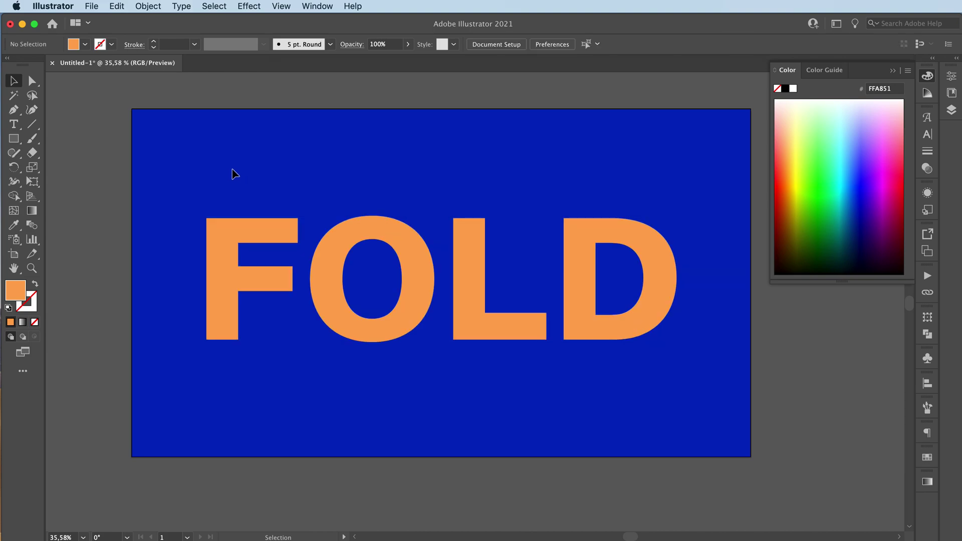
Rotate the F's top-right corner piece into a flap and bring it to the front.
key("z")
left_click_drag(210, 187, 376, 187)
key("v")
left_click(423, 162)
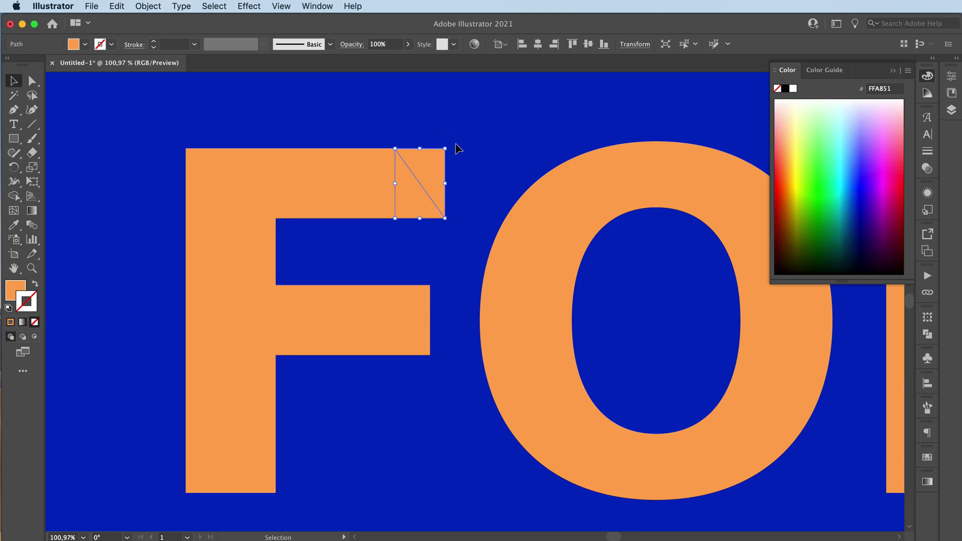
left_click_drag(452, 145, 396, 217)
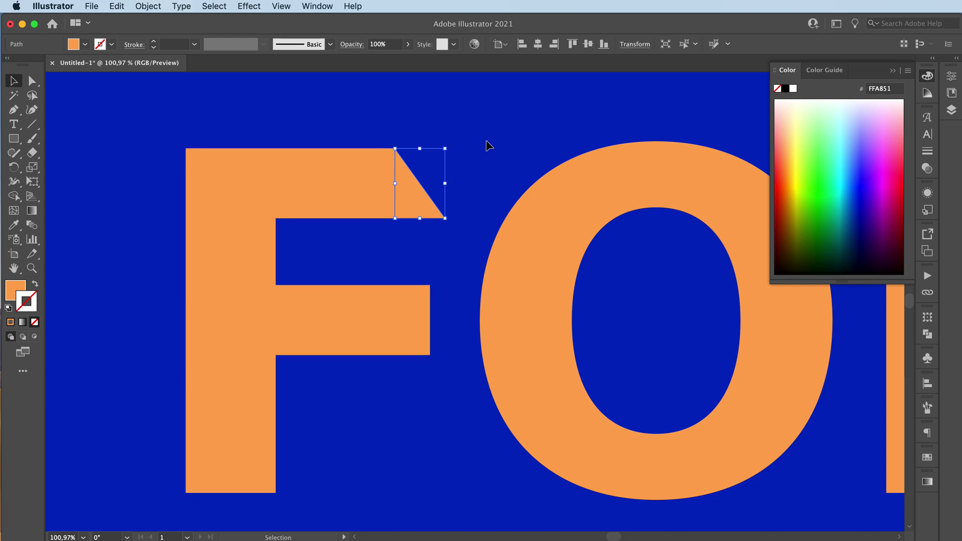
right_click(414, 202)
mouse_move(461, 434)
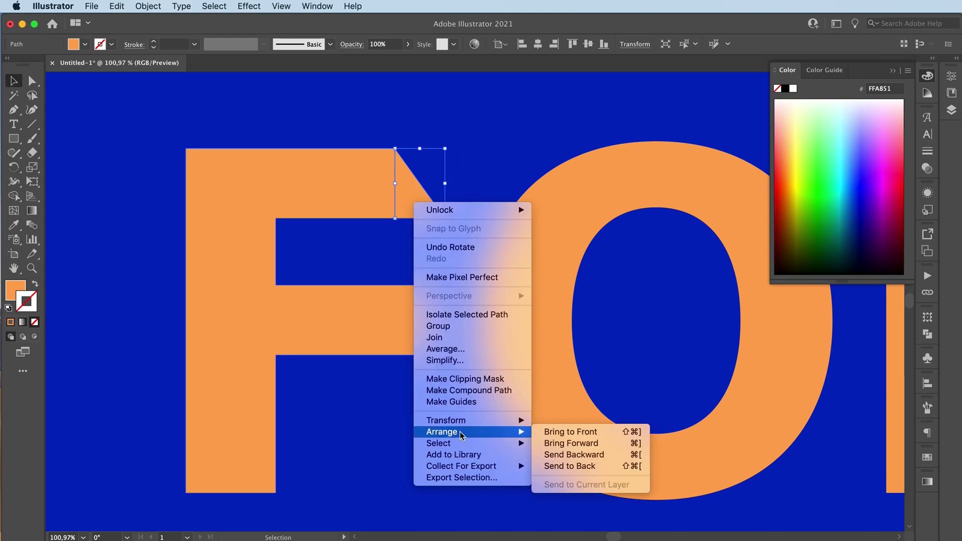
left_click(564, 431)
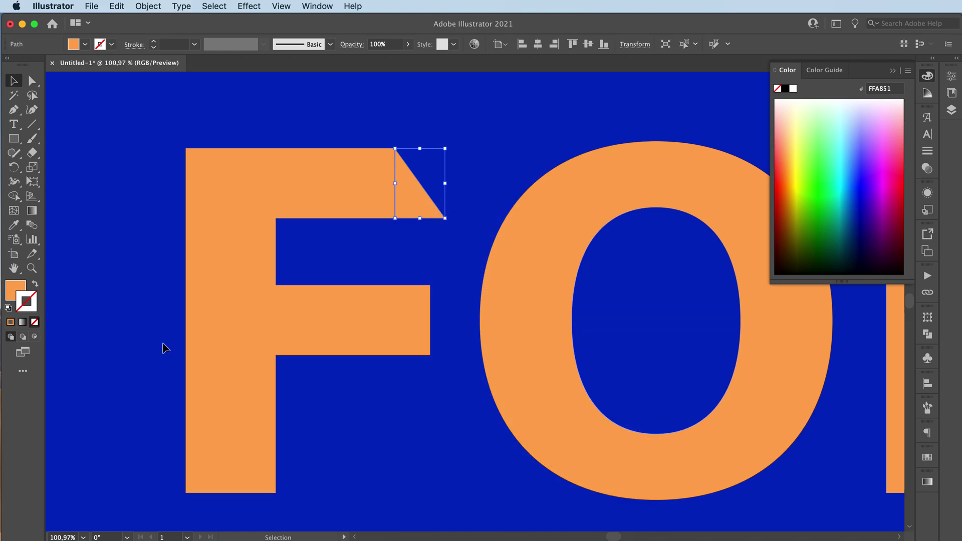
Remove the flap's outline and give it a white-to-orange gradient sampled from the F.
left_click(24, 324)
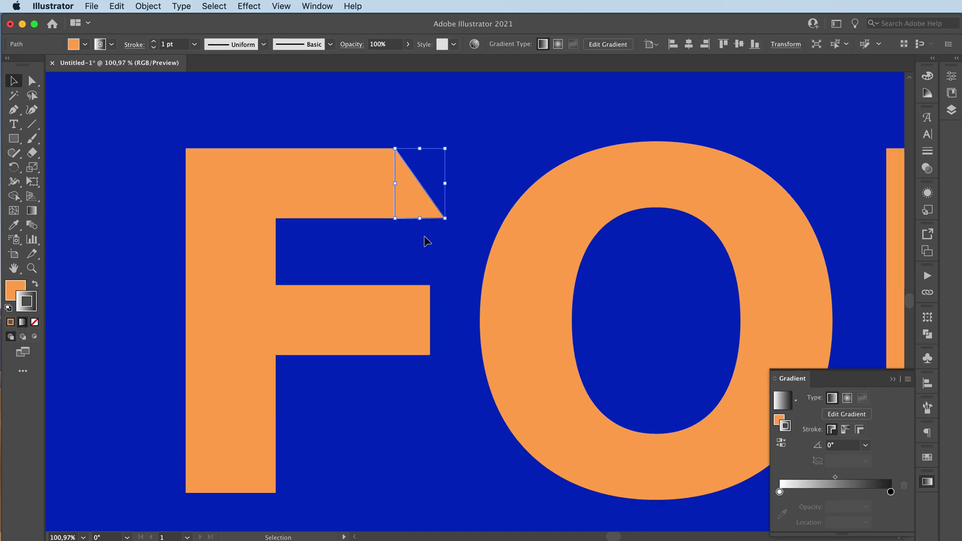
left_click(35, 322)
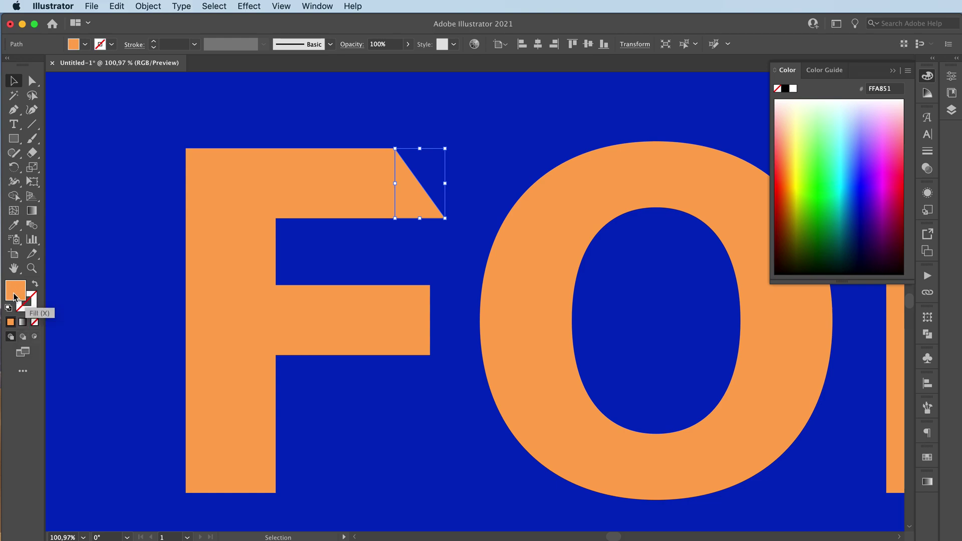
left_click(22, 322)
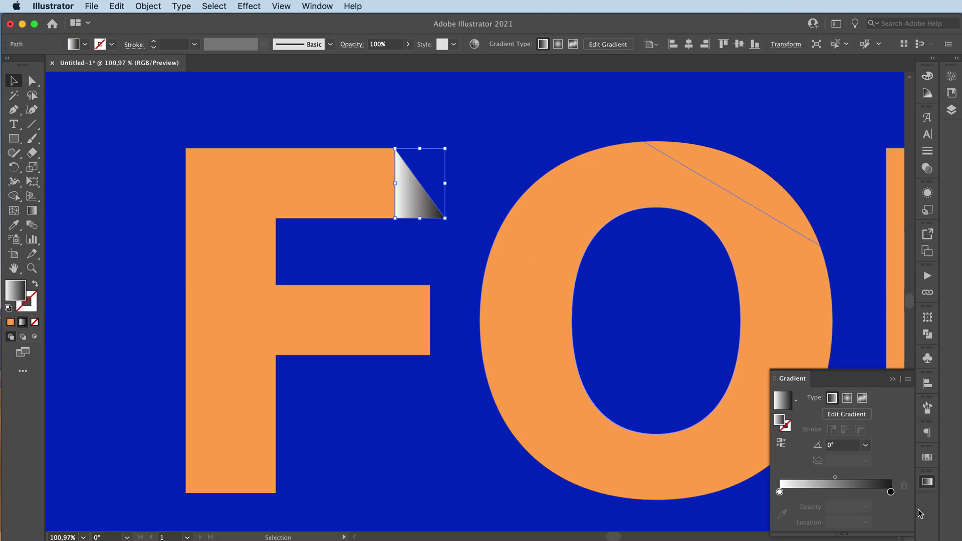
left_click(892, 492)
left_click(782, 514)
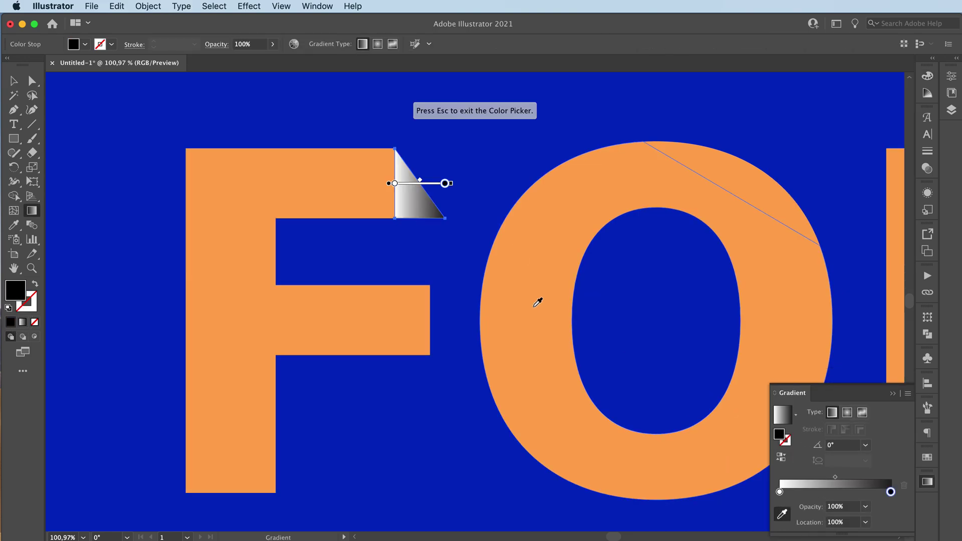
left_click(221, 186)
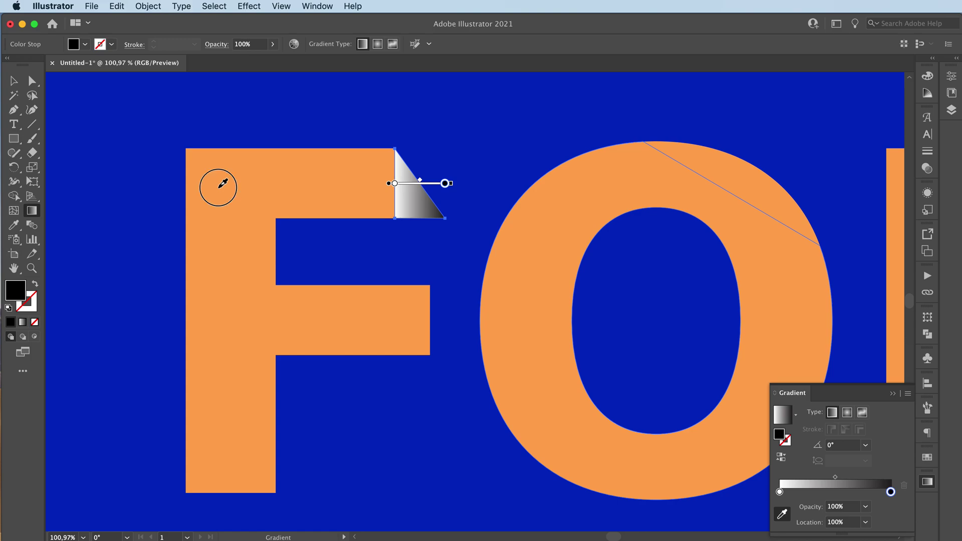
left_click(780, 493)
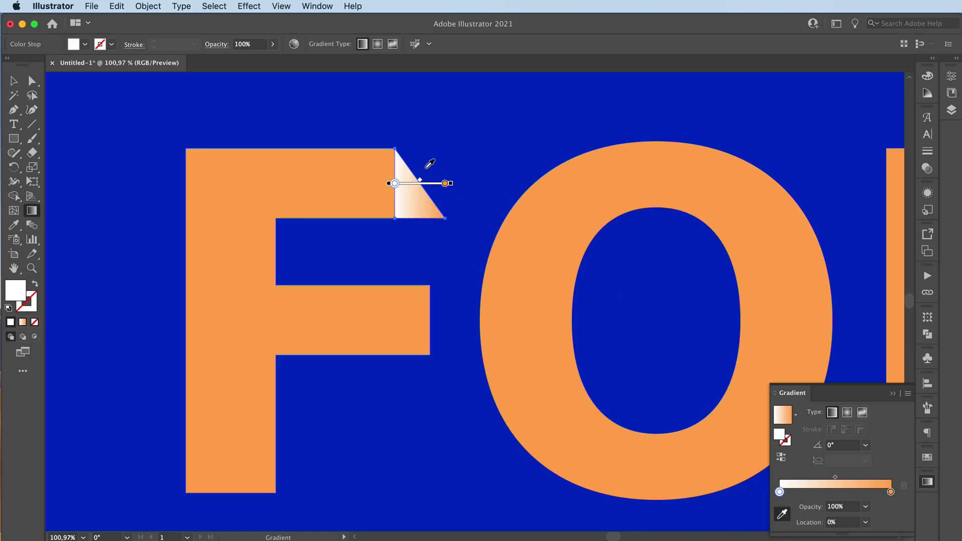
Angle the flap's gradient diagonally, at about -143.6°.
key("v")
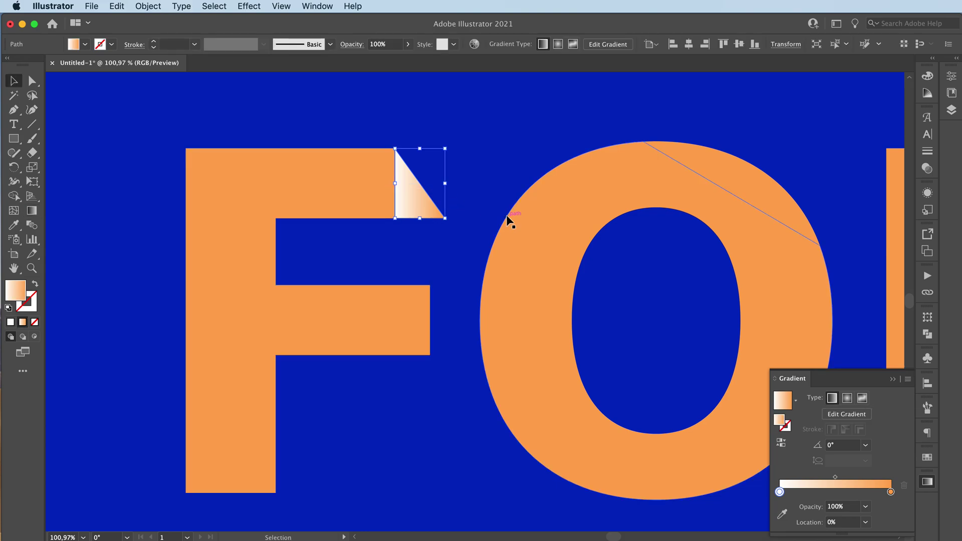
key("g")
mouse_move(436, 167)
left_mouse_down()
mouse_move(376, 225)
mouse_move(412, 208)
mouse_move(401, 217)
mouse_move(411, 209)
mouse_move(401, 208)
left_mouse_up()
key("v")
left_click(139, 159)
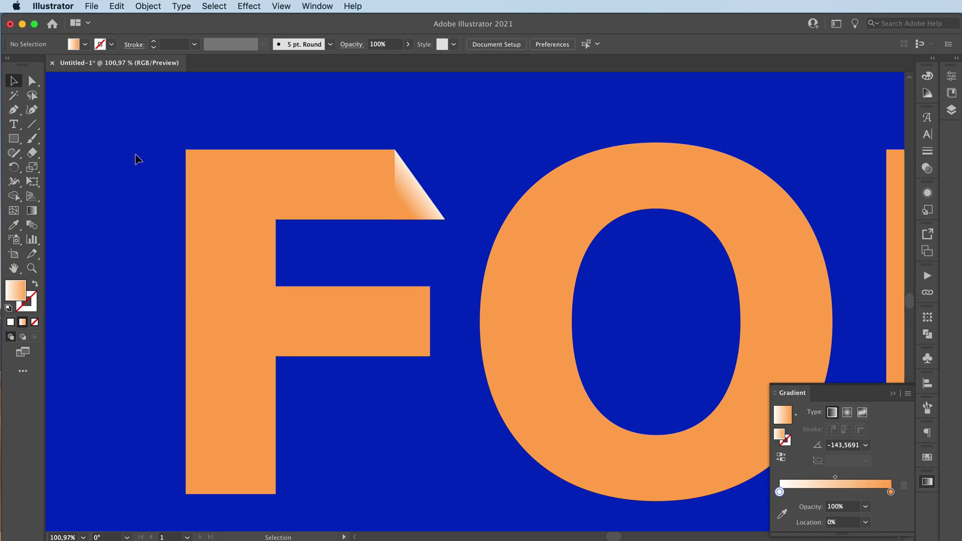
Add a Drop Shadow to the F's flap and lower its opacity to 30%.
left_click(412, 204)
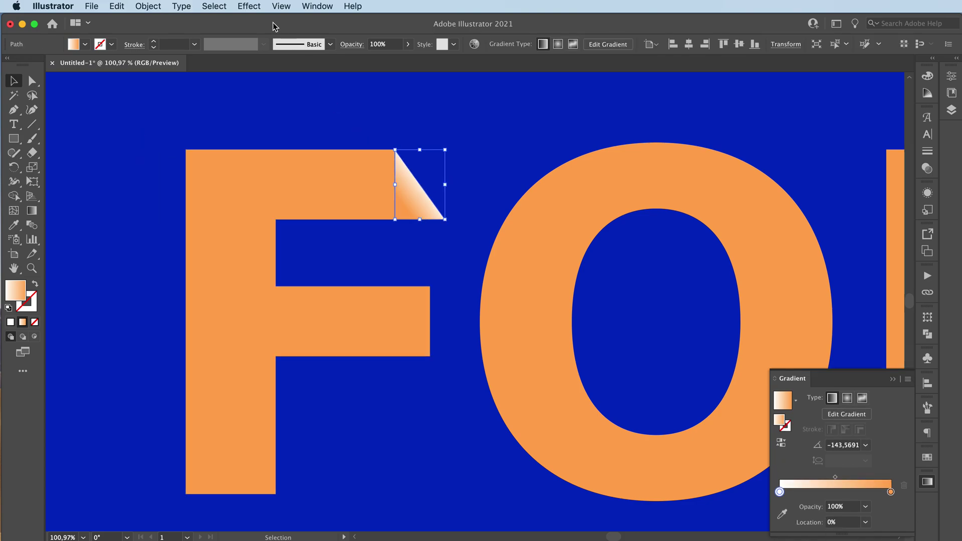
left_click(251, 6)
mouse_move(303, 159)
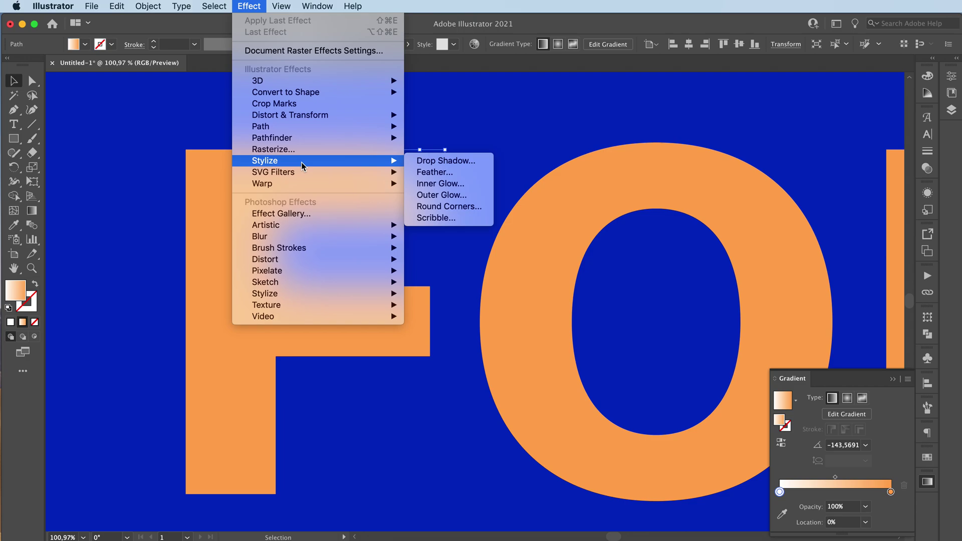
left_click(434, 162)
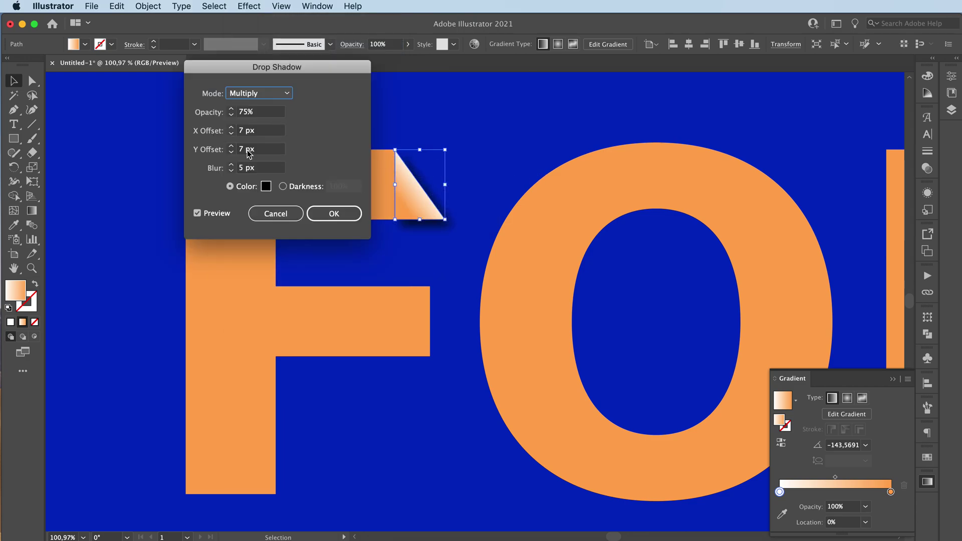
left_click(255, 132)
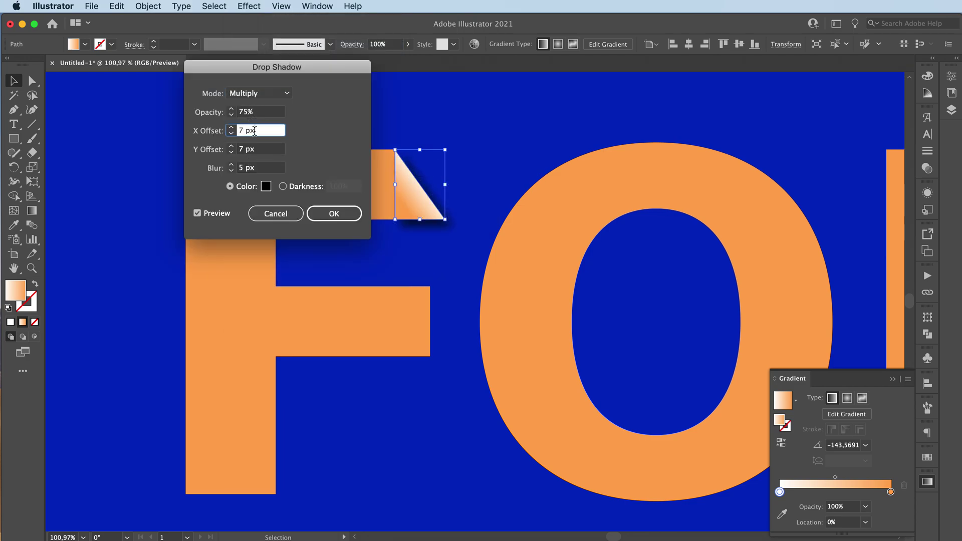
key("Down")
key("Down")
key("Down")
key("Down")
key("Down")
key("Down")
key("Down")
key("Down")
key("Down")
key("Down")
key("Down")
key("Down")
key("Down")
key("Down")
key("Down")
key("Down")
key("Down")
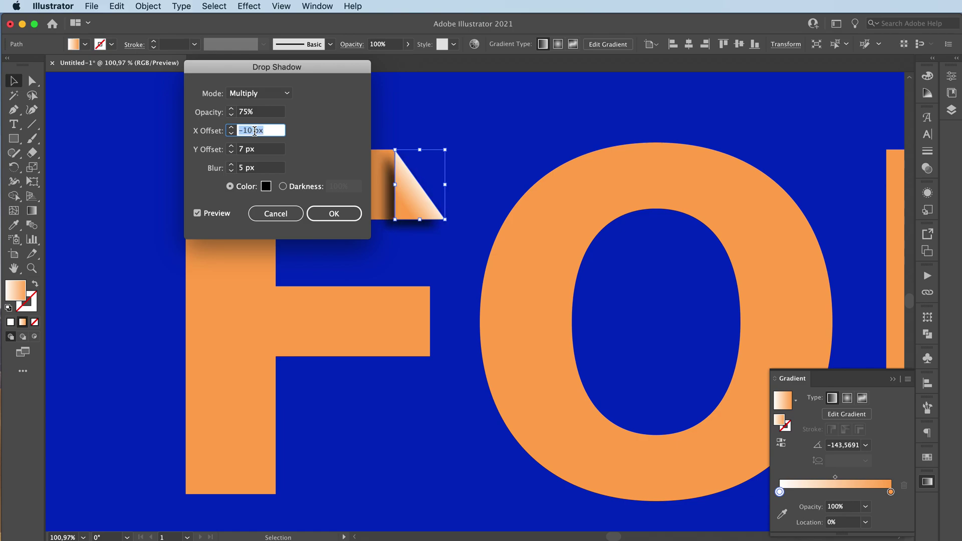
key("Up")
key("Up")
key("Up")
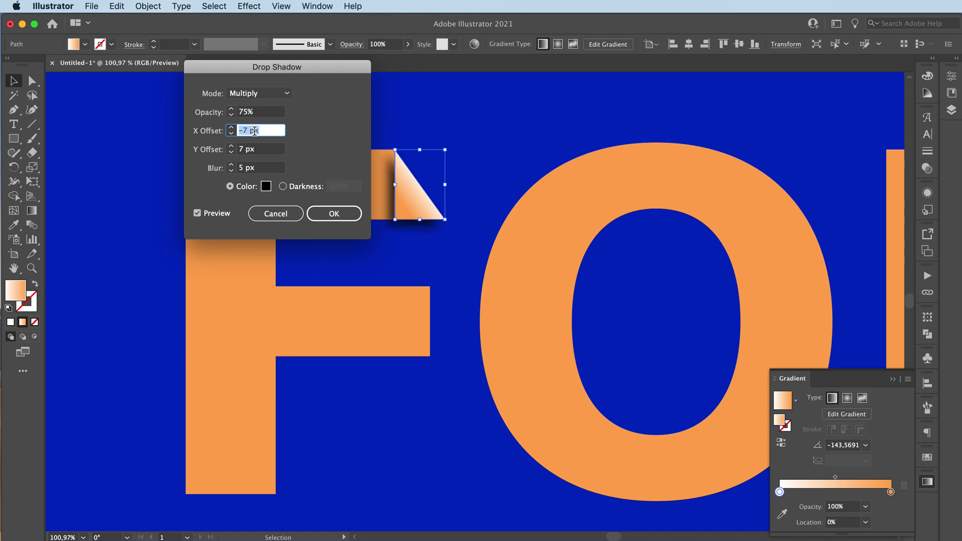
key("Up")
key("Up")
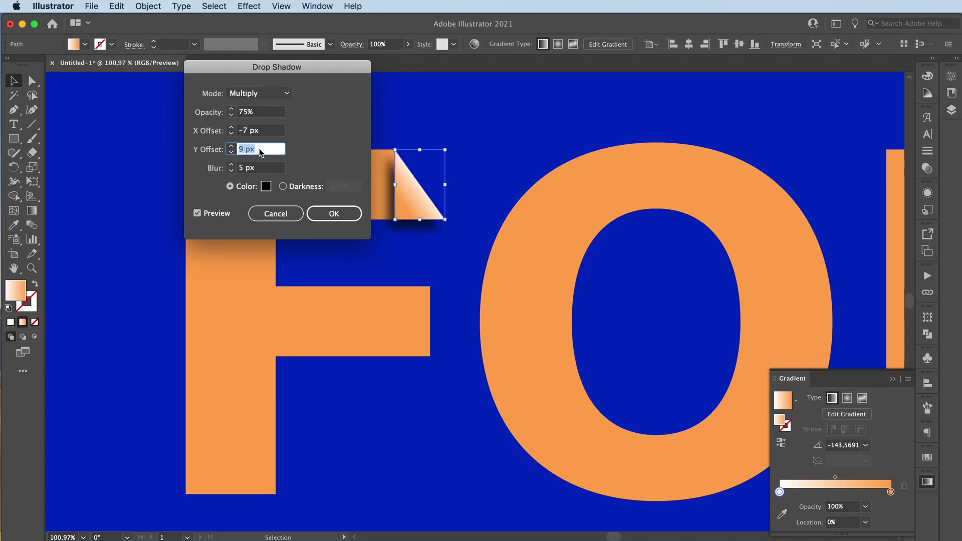
key("Down")
key("Down")
key("Down")
key("Down")
key("Down")
key("Down")
key("Down")
key("Down")
key("Down")
key("Down")
key("Down")
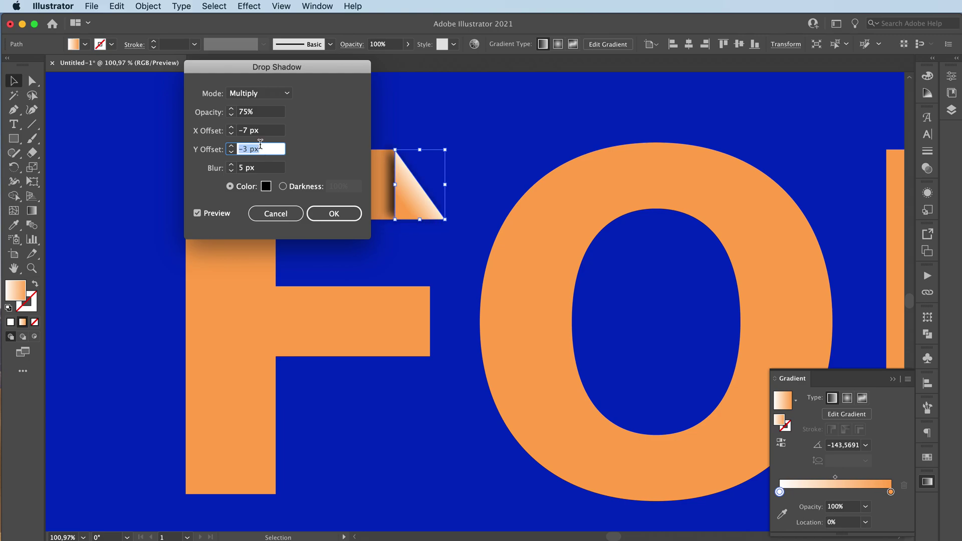
left_click(258, 109)
key("BackSpace")
key("BackSpace")
key("BackSpace")
type("50")
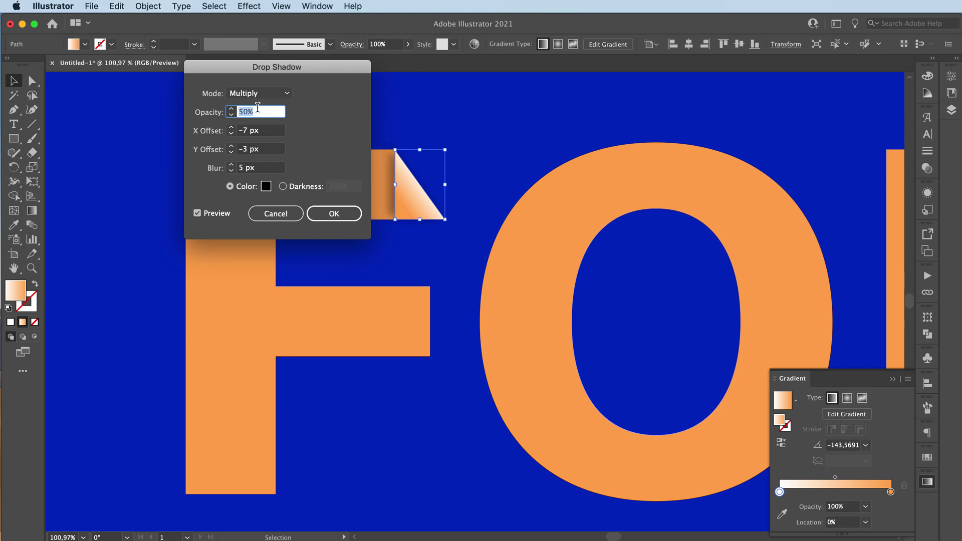
key("shift+Down")
Reduce the shadow blur, set offsets to X -3 px and Y -2 px, and apply it.
left_click(261, 169)
key("Down")
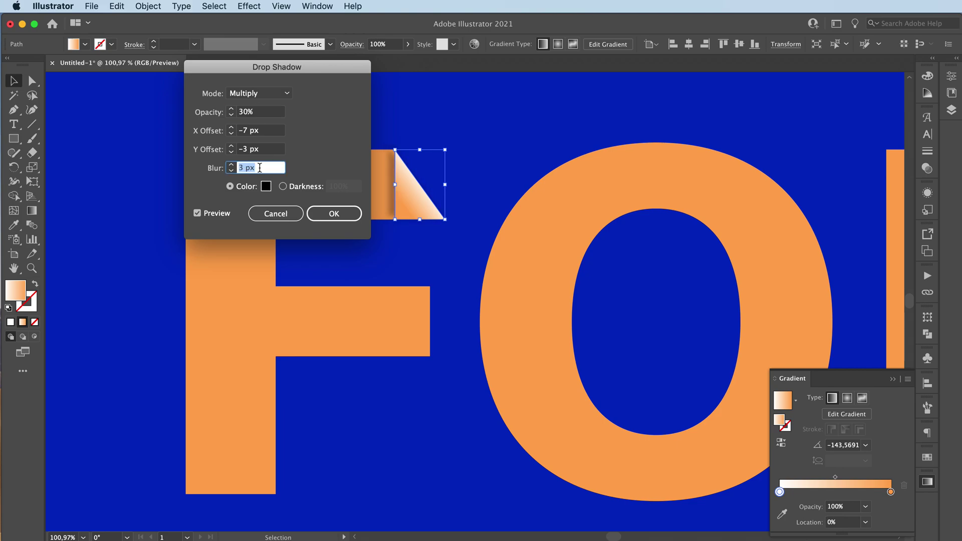
left_click(261, 131)
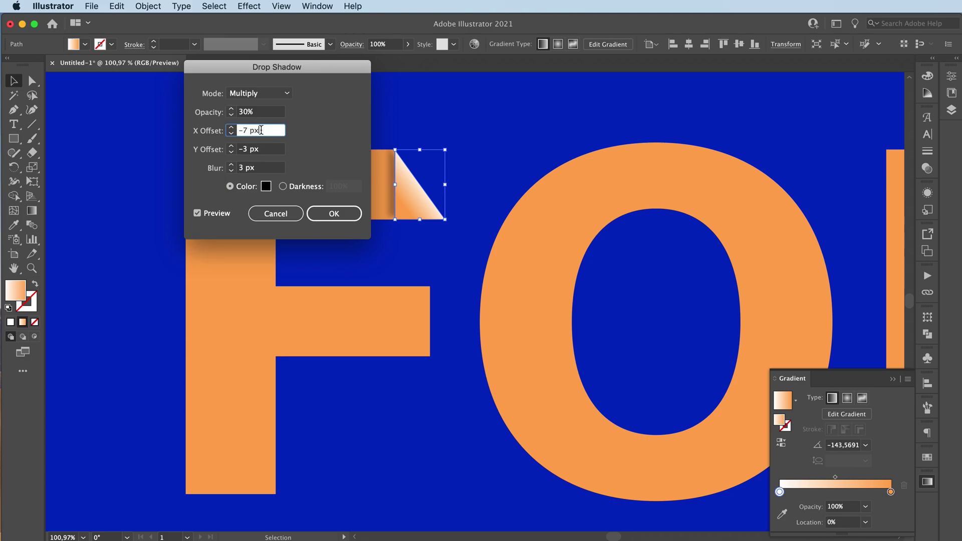
key("Down")
key("Up")
key("Up")
key("Up")
left_click(261, 149)
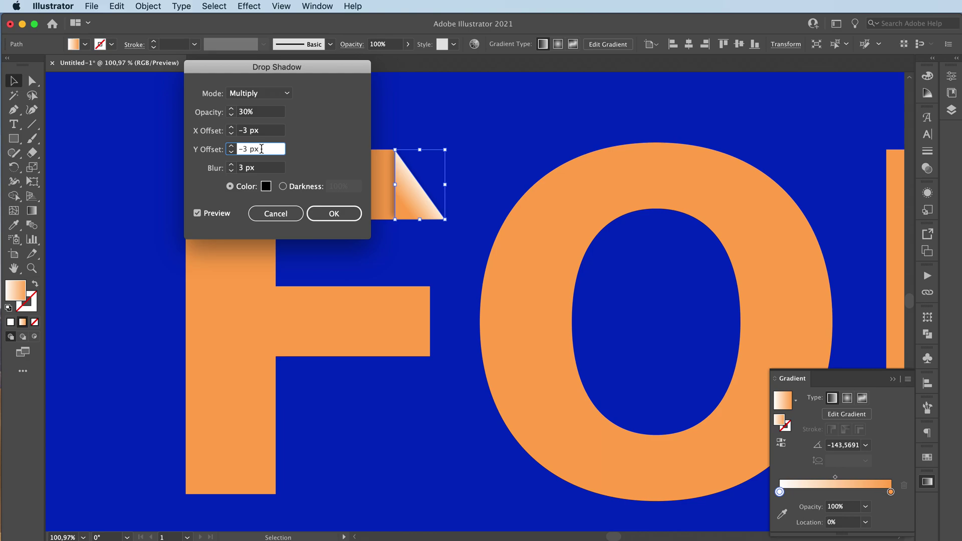
key("Up")
left_click(334, 213)
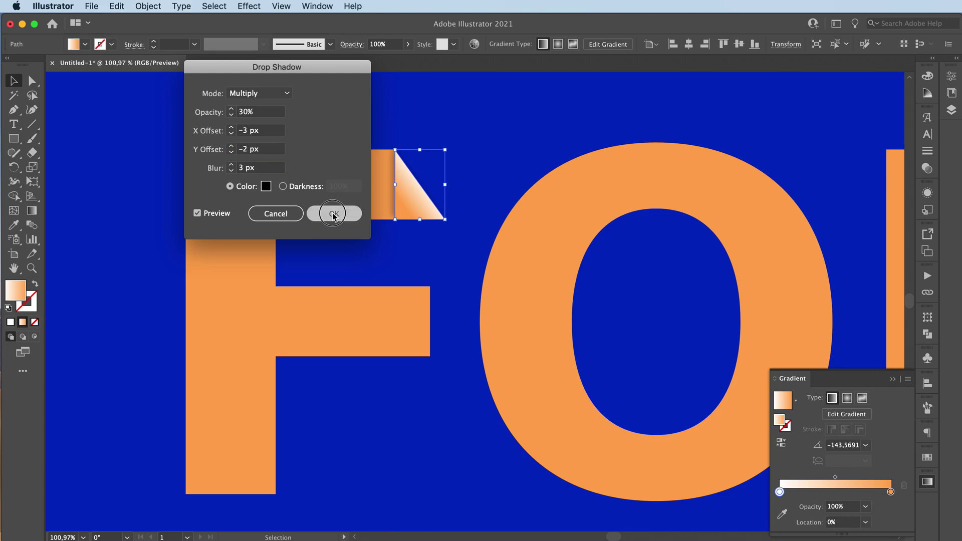
left_click(138, 221)
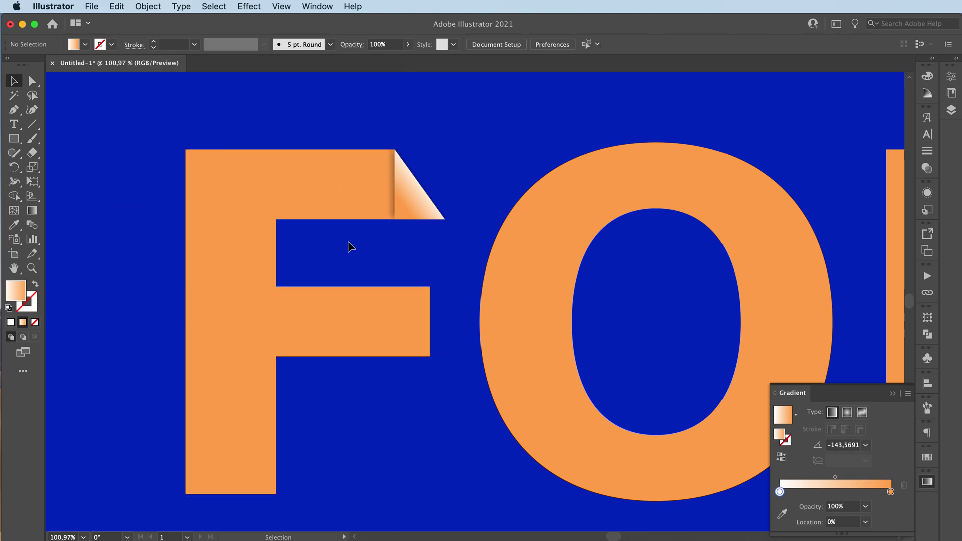
Rotate the O's top-corner triangle 180° and fill it with the white-to-orange gradient.
left_click(766, 194)
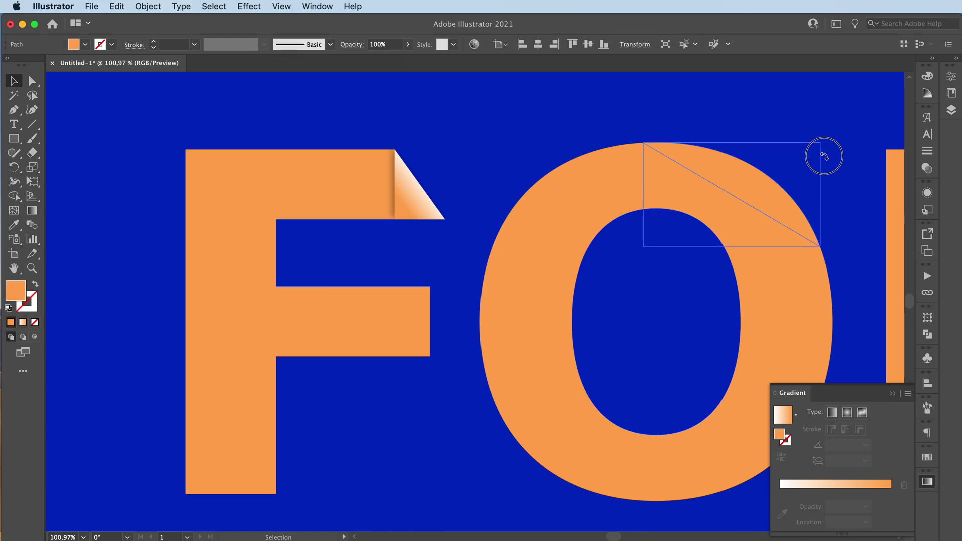
left_click_drag(824, 157, 647, 232)
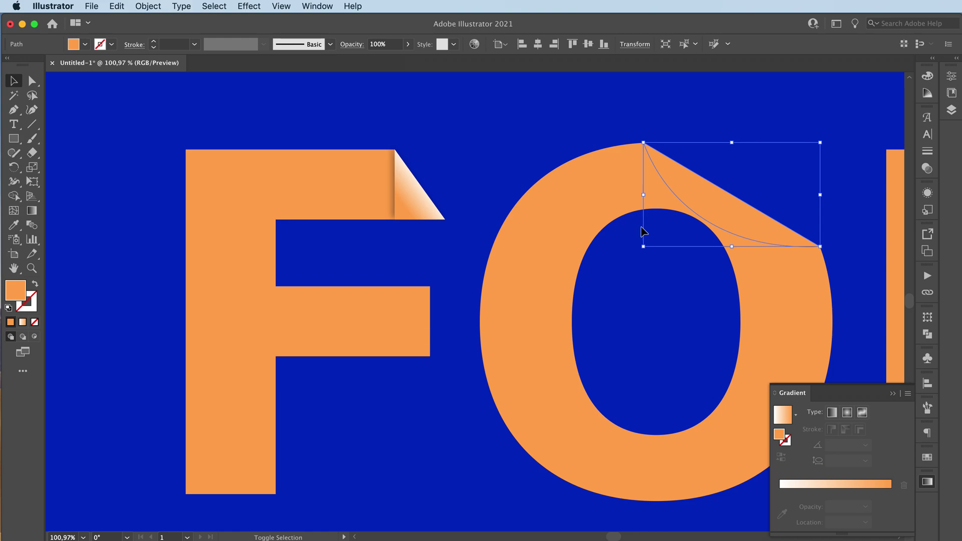
key("g")
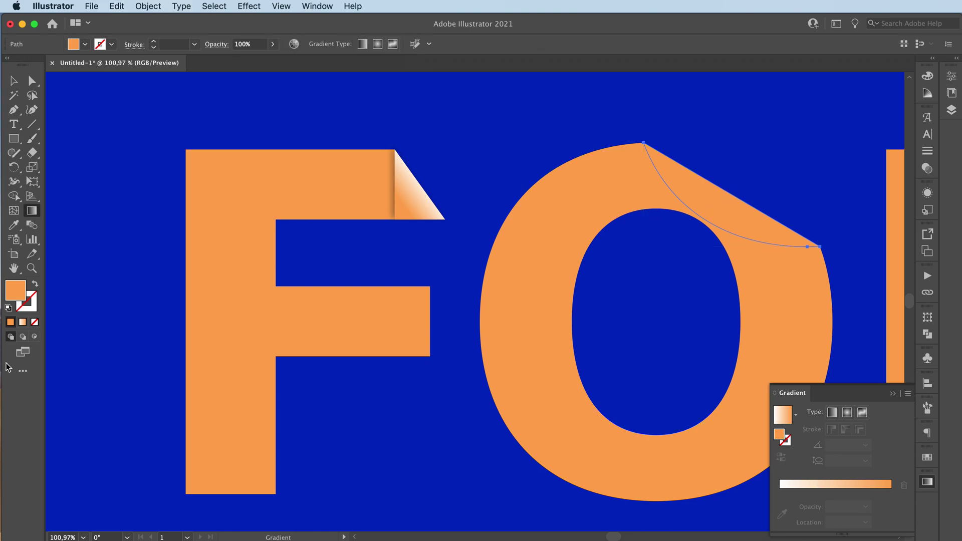
left_click(23, 322)
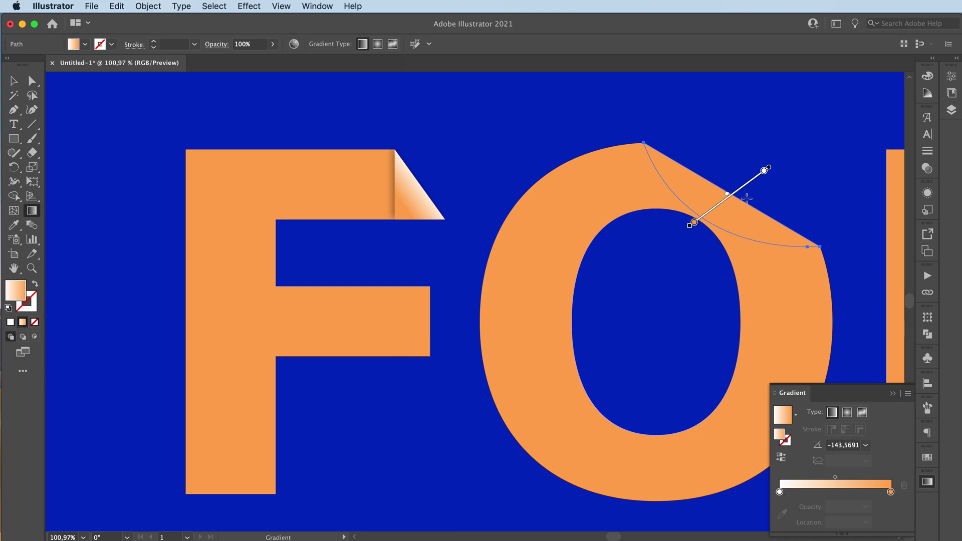
left_click_drag(681, 247, 737, 189)
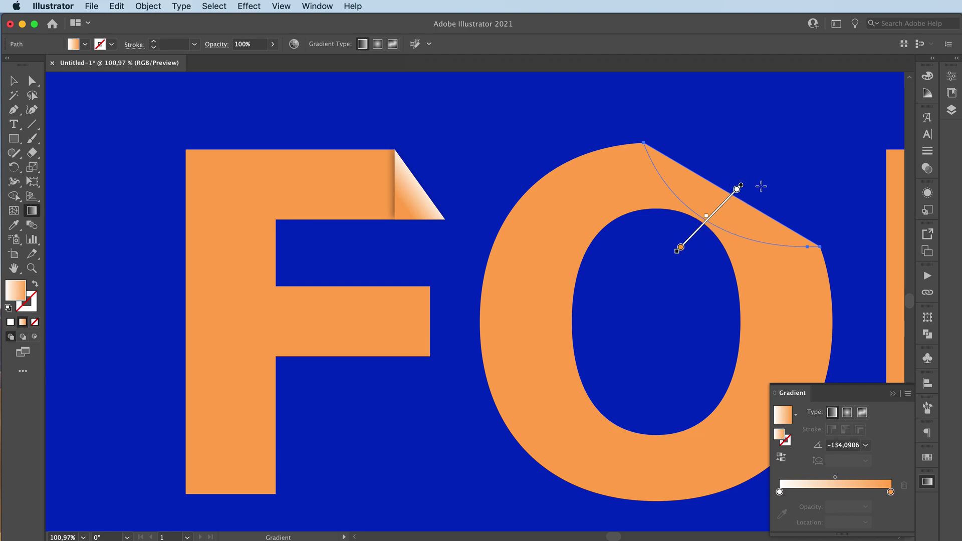
left_click_drag(681, 247, 694, 233)
Bring the O's flap in front of the O and shorten its gradient.
right_click(772, 230)
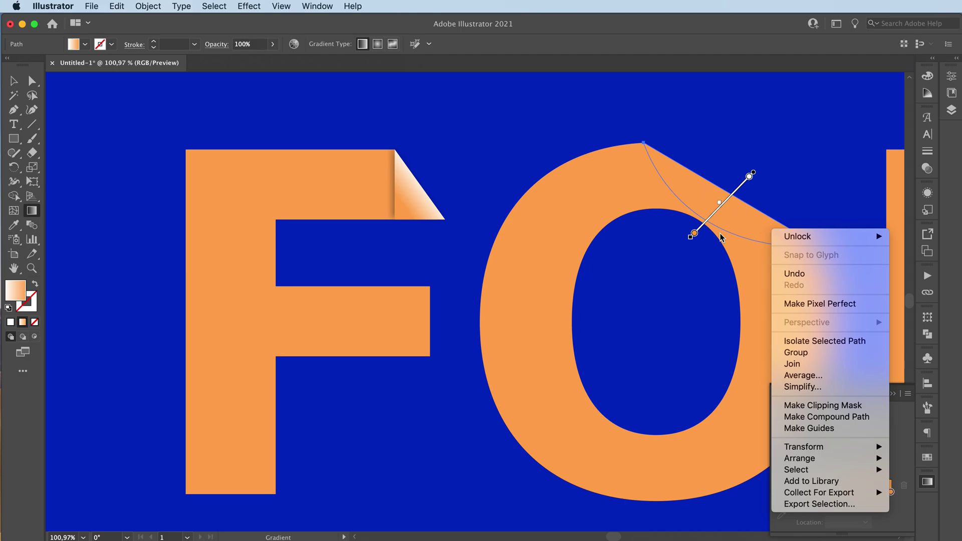
mouse_move(805, 459)
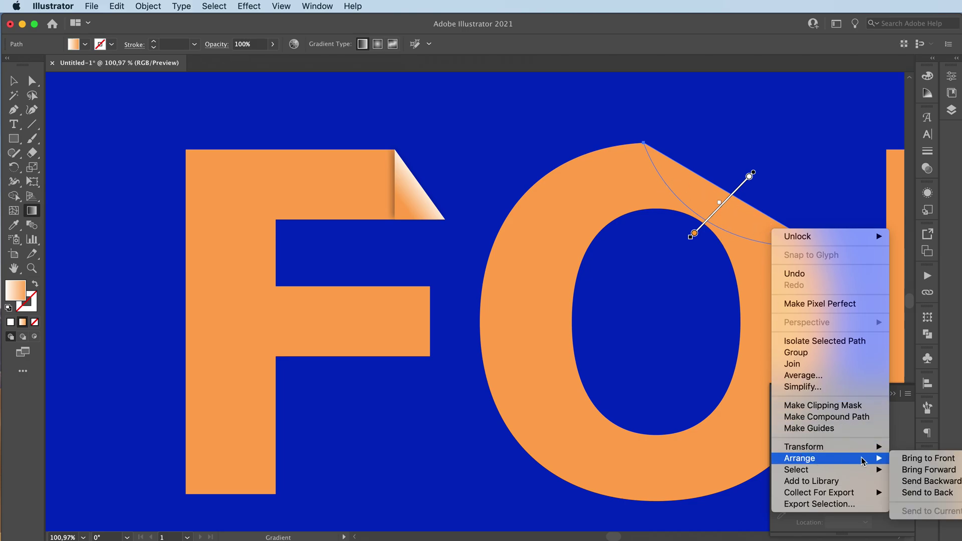
left_click(910, 460)
mouse_move(728, 176)
left_mouse_down()
mouse_move(687, 208)
mouse_move(709, 209)
mouse_move(737, 189)
left_mouse_up()
key("v")
left_click(628, 287)
Apply the same drop shadow to the O's corner flap.
scroll(628, 286, "right", 4)
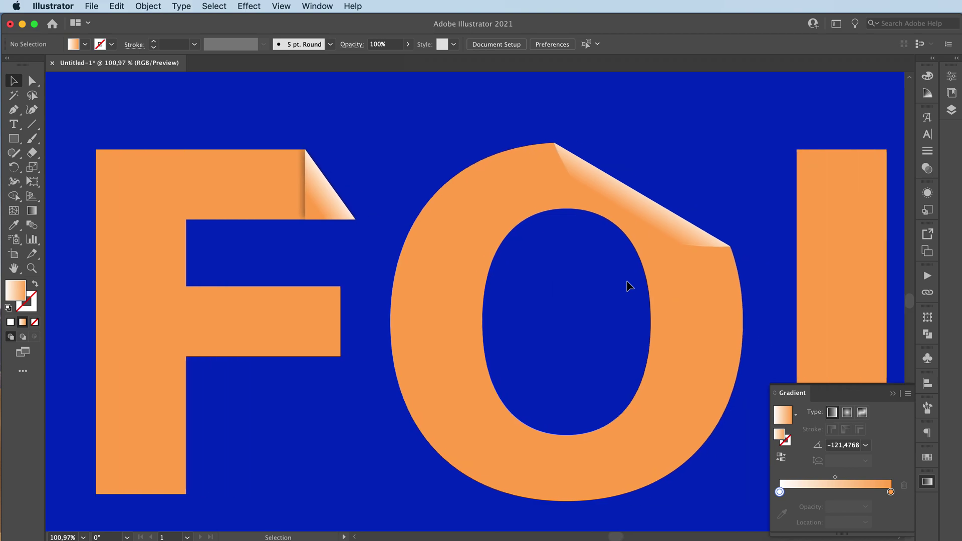
left_click(640, 217)
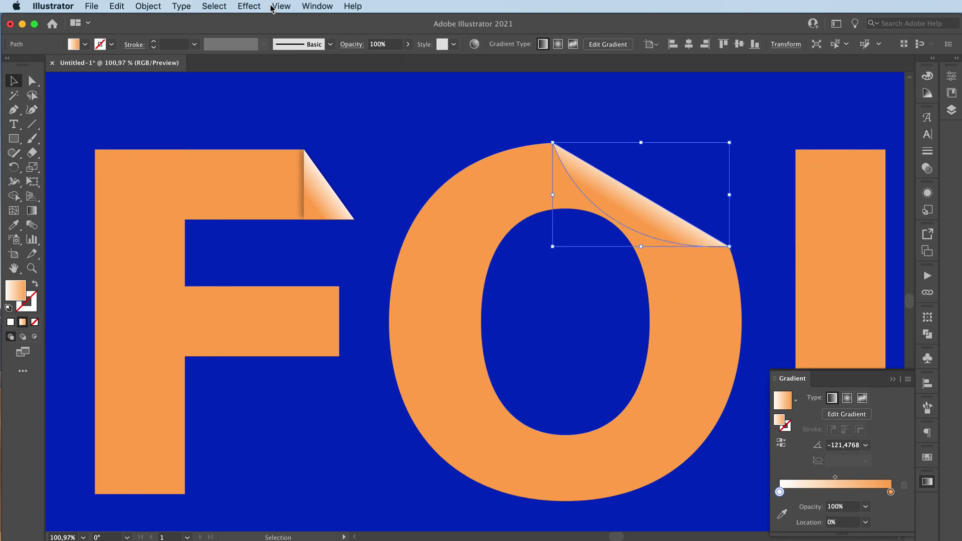
left_click(254, 7)
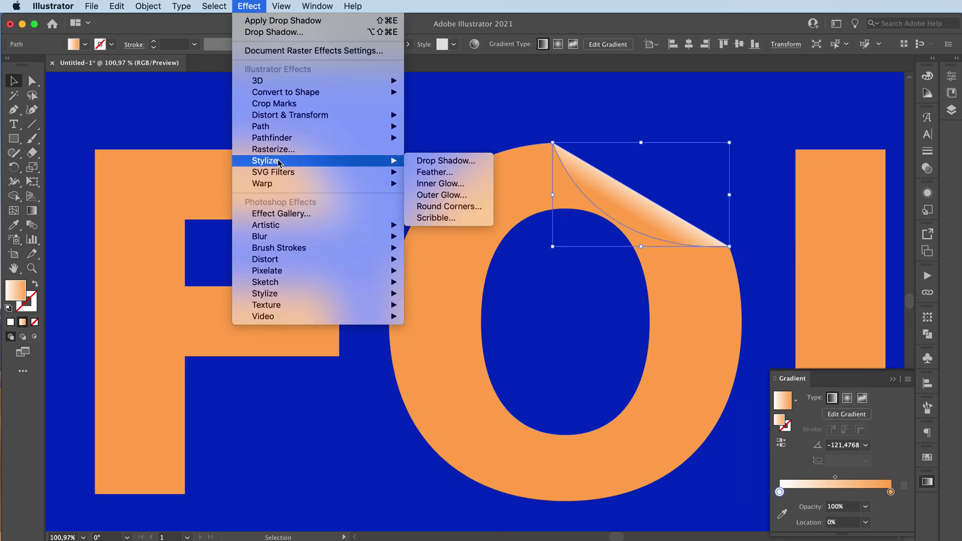
left_click(423, 167)
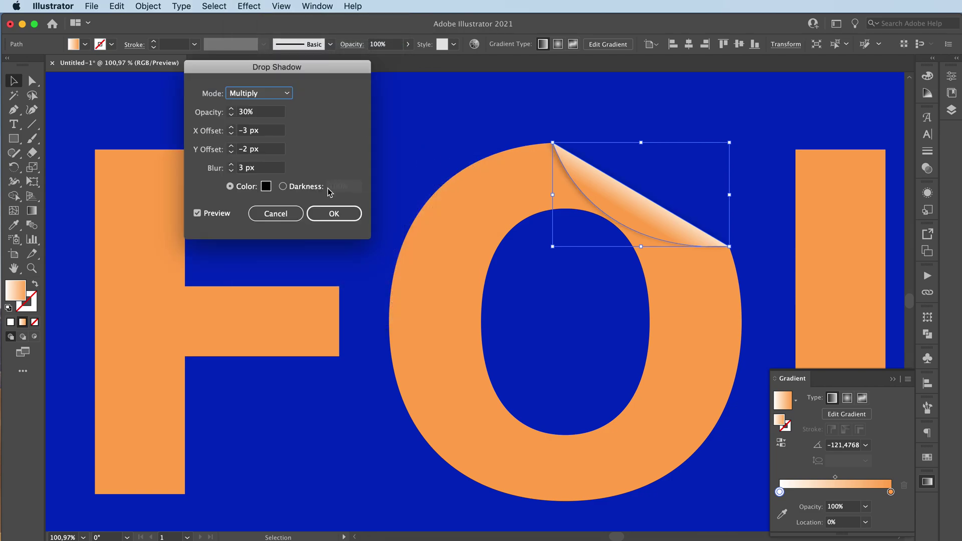
left_click(329, 212)
left_click(599, 325)
scroll(599, 323, "right", 10)
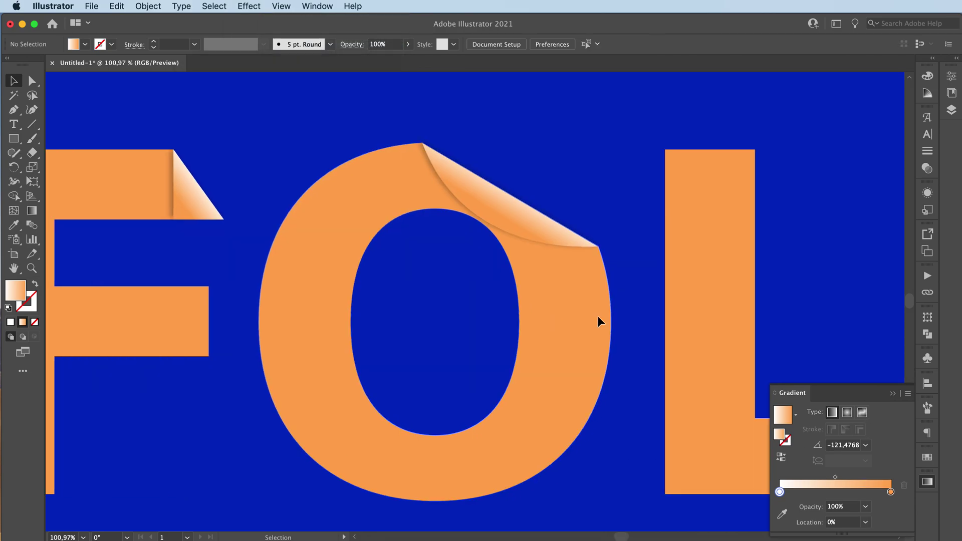
Rotate the thin triangle on the L's stem 180° and fill it with the gradient.
left_click(517, 159)
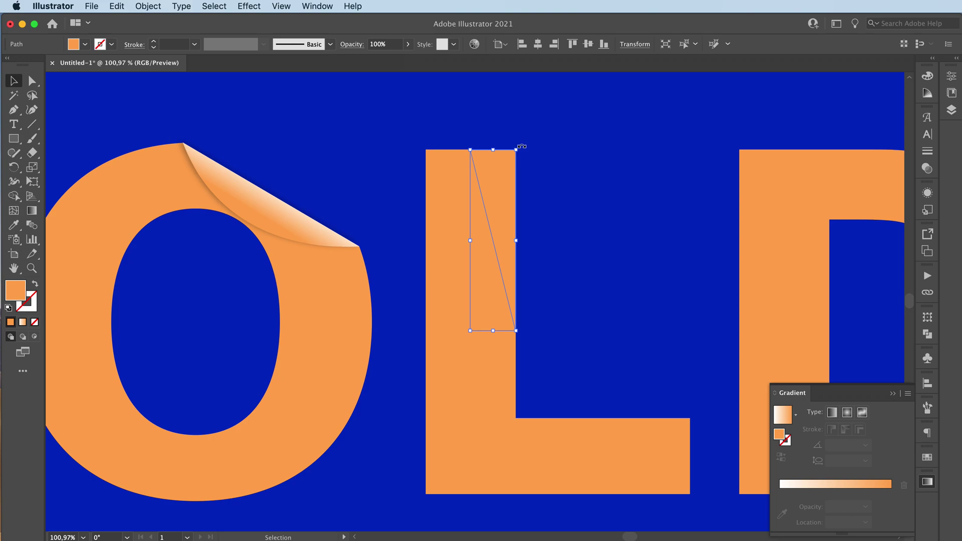
left_click_drag(522, 146, 471, 341)
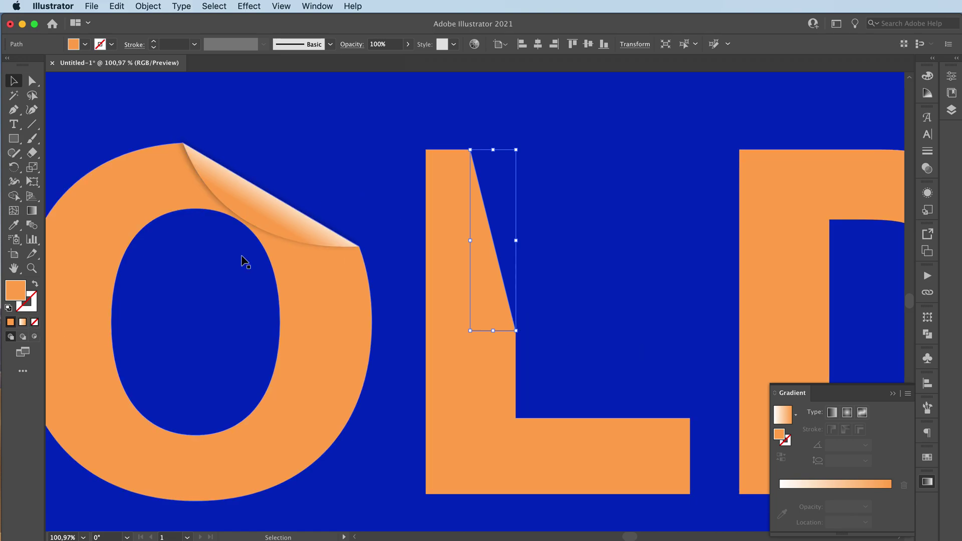
left_click(22, 323)
right_click(502, 305)
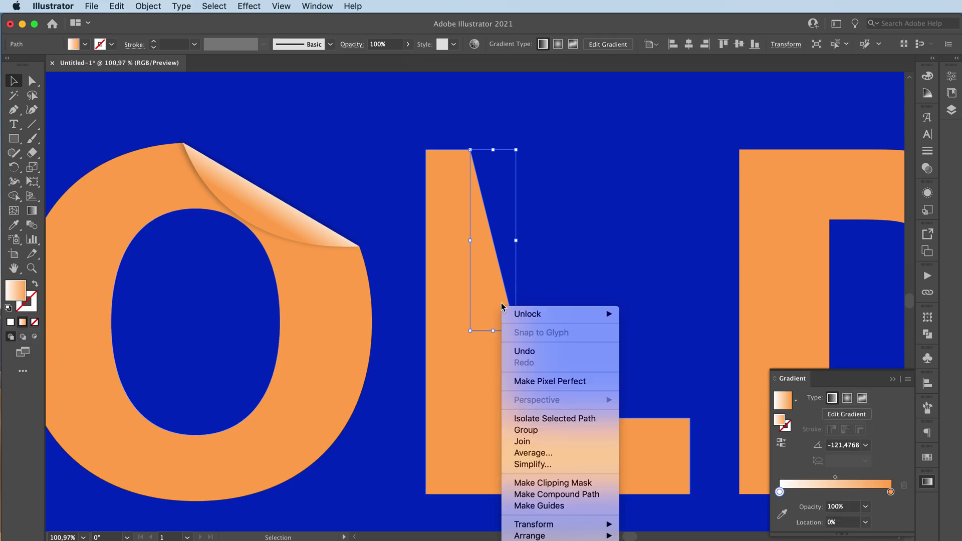
left_click(580, 273)
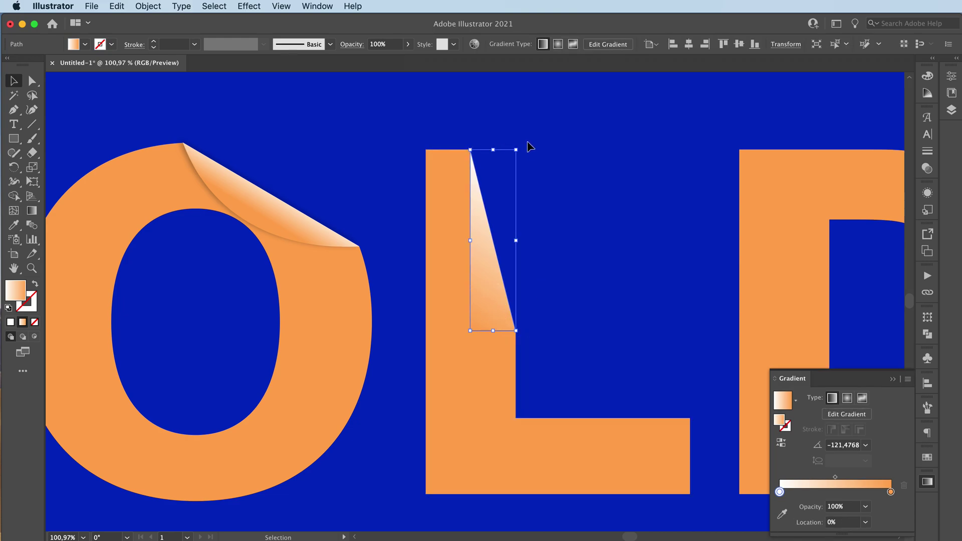
Rotate the triangle, reflect it vertically, and tilt the flap outward about its bottom point.
left_click_drag(521, 144, 462, 325)
right_click(495, 186)
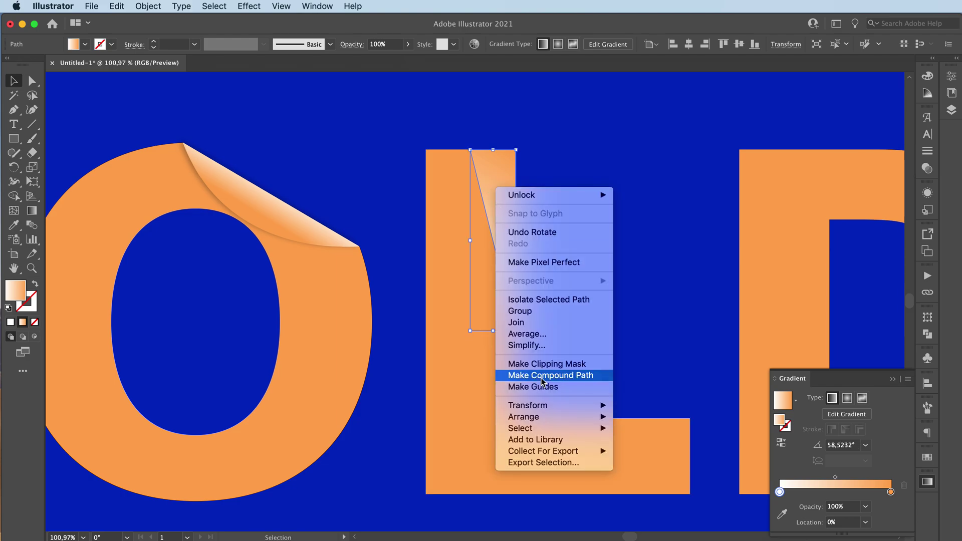
mouse_move(582, 411)
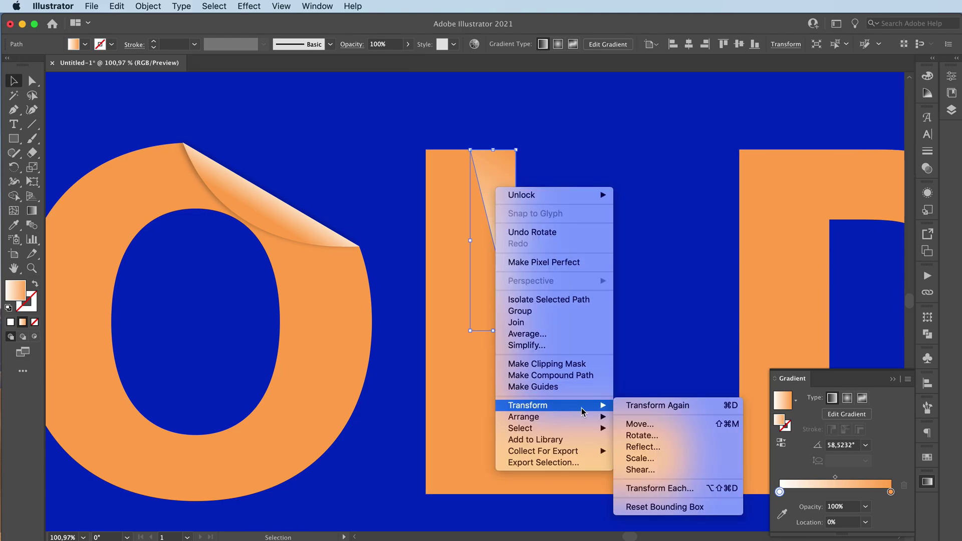
left_click(656, 448)
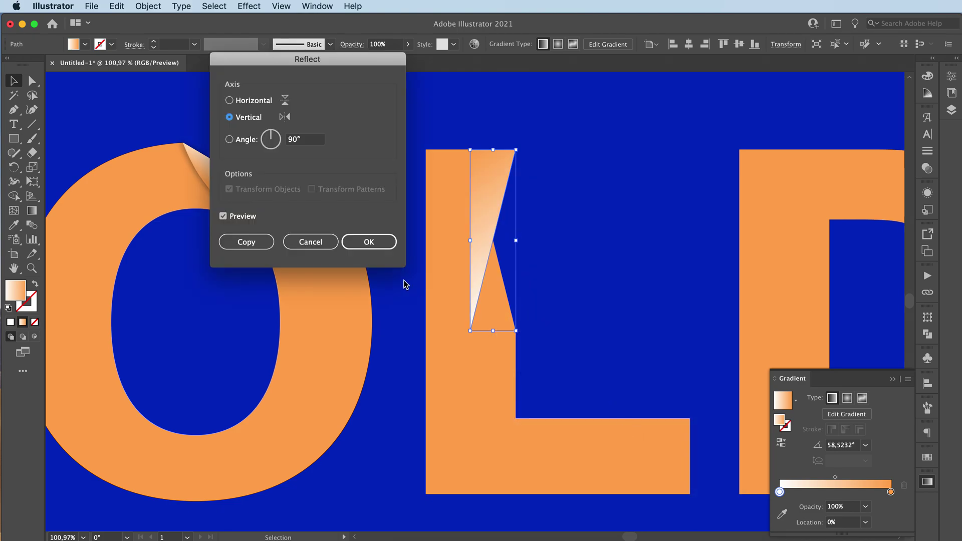
left_click(230, 100)
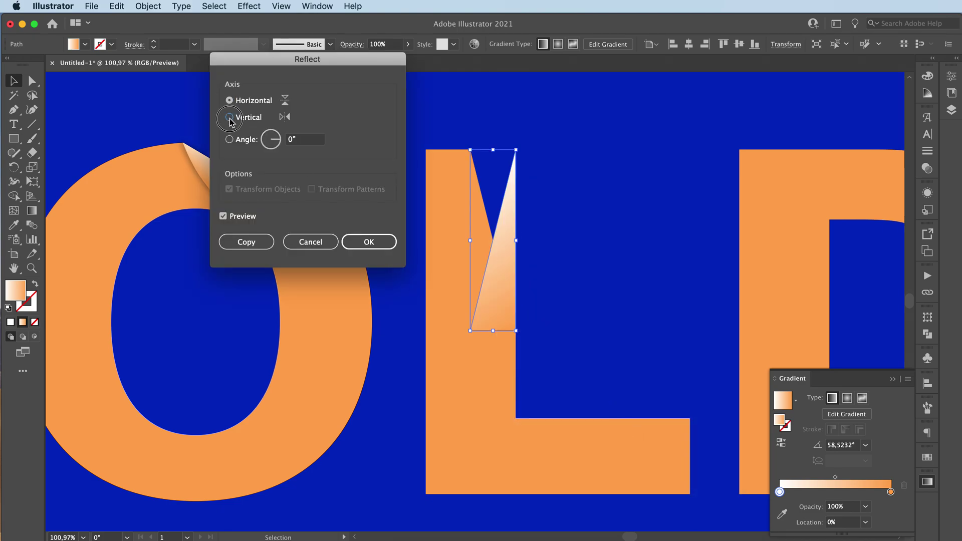
left_click(230, 117)
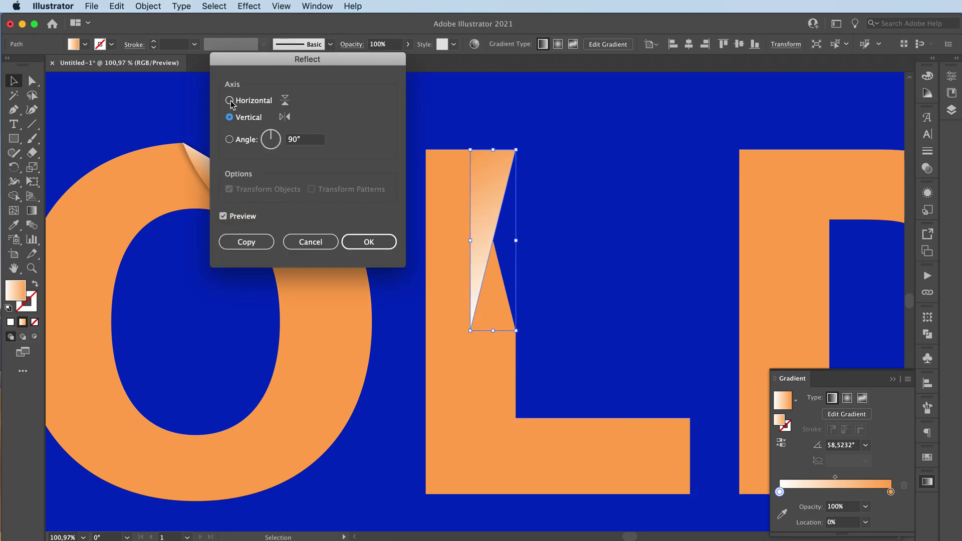
left_click(381, 246)
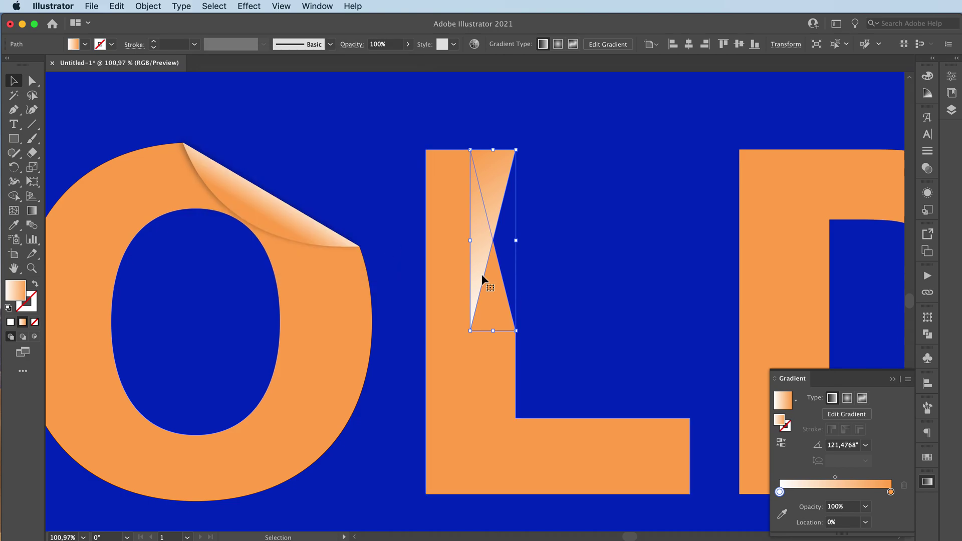
left_click_drag(516, 331, 583, 334)
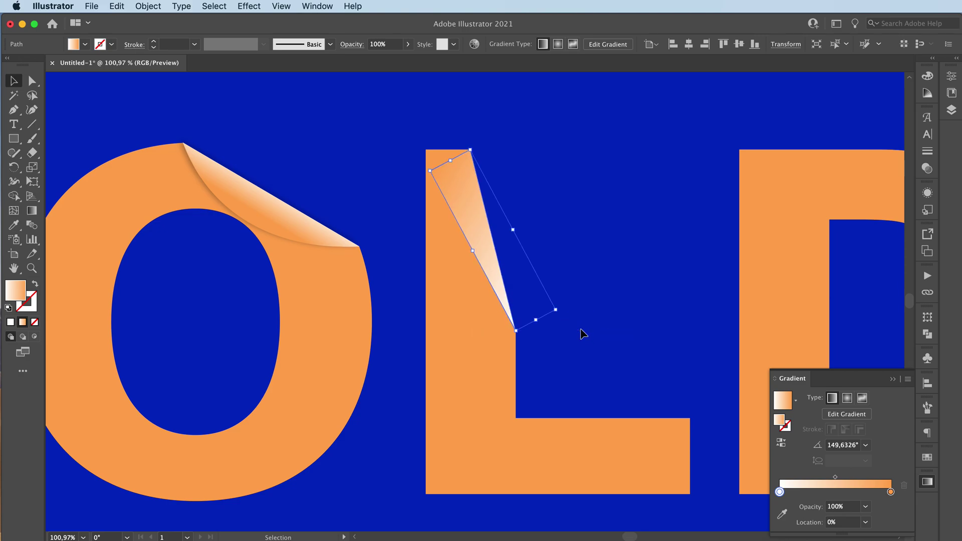
Redraw the gradient across the L's flap with the Gradient tool.
left_click(618, 217)
left_click(475, 210)
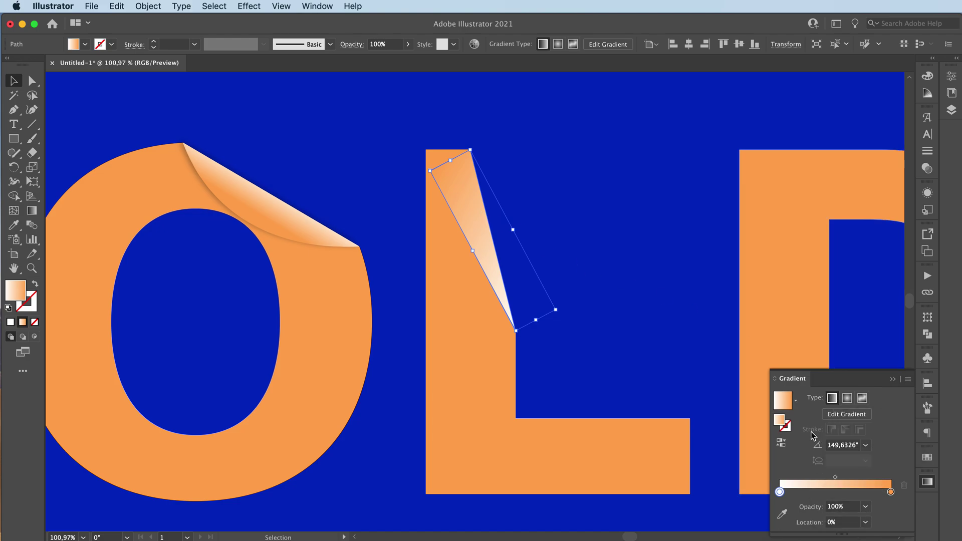
key("g")
mouse_move(512, 211)
left_mouse_down()
mouse_move(489, 228)
mouse_move(470, 226)
left_mouse_up()
key("v")
Apply a Stylize drop shadow to the L's flap.
left_click(248, 6)
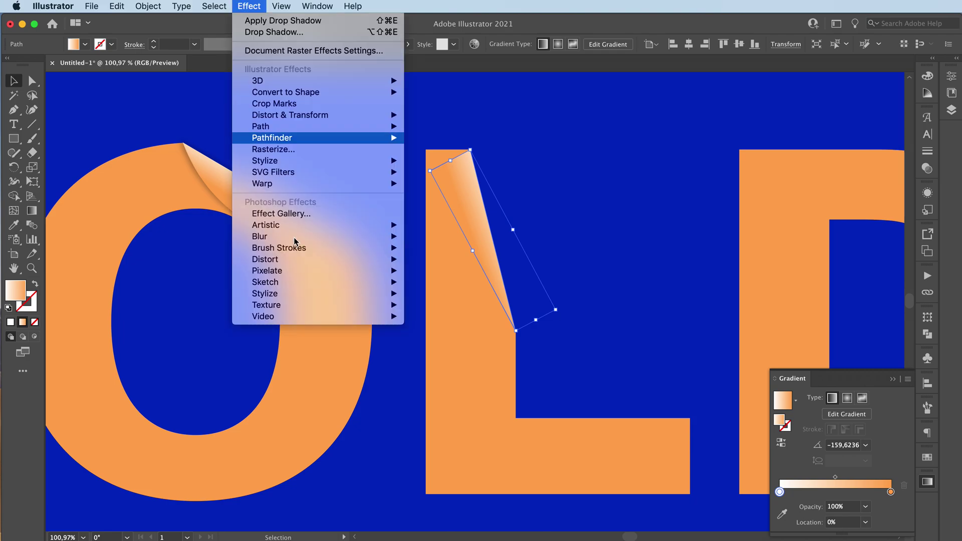
mouse_move(294, 237)
mouse_move(297, 161)
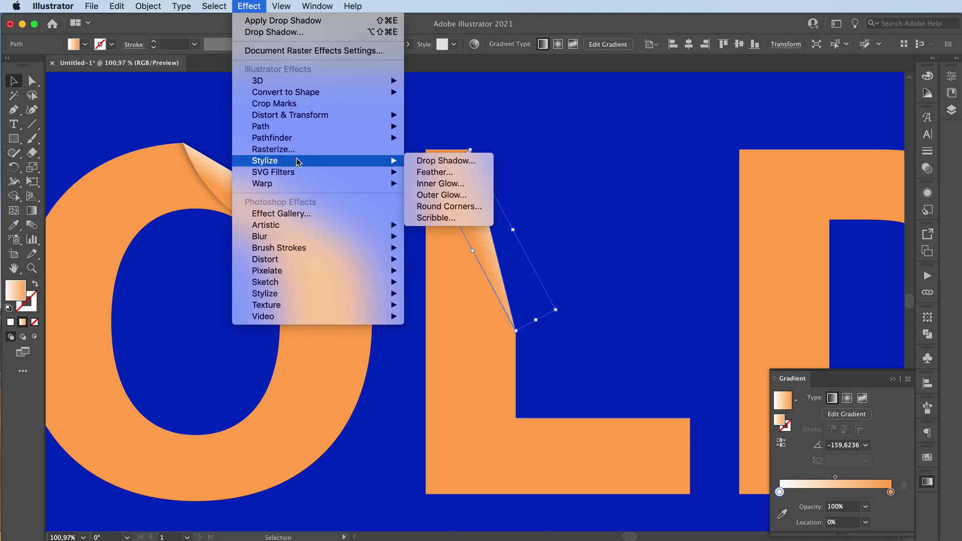
left_click(432, 158)
left_click(334, 213)
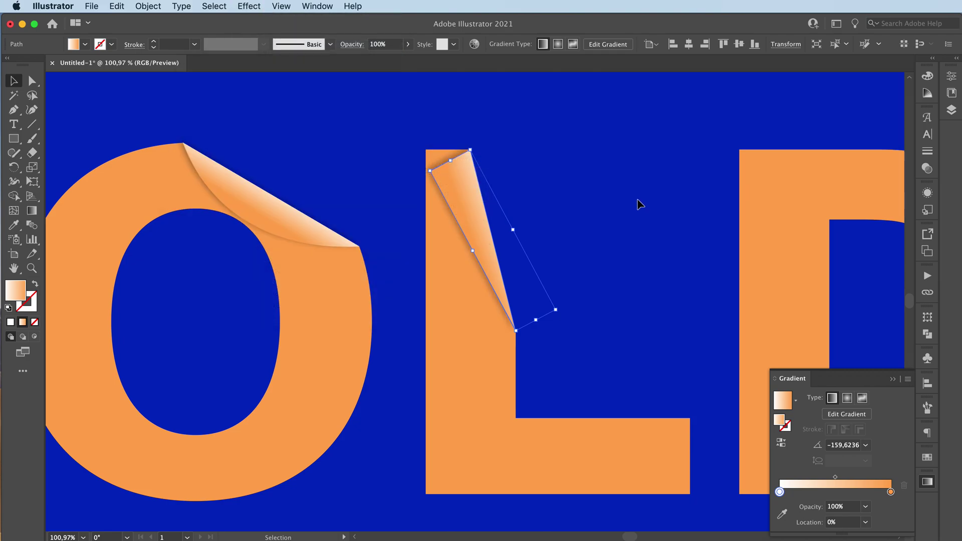
Confirm the L's drop shadow, then bend the D's fold shape into a curl.
left_click(636, 200)
scroll(634, 197, "right", 5)
scroll(634, 195, "right", 10)
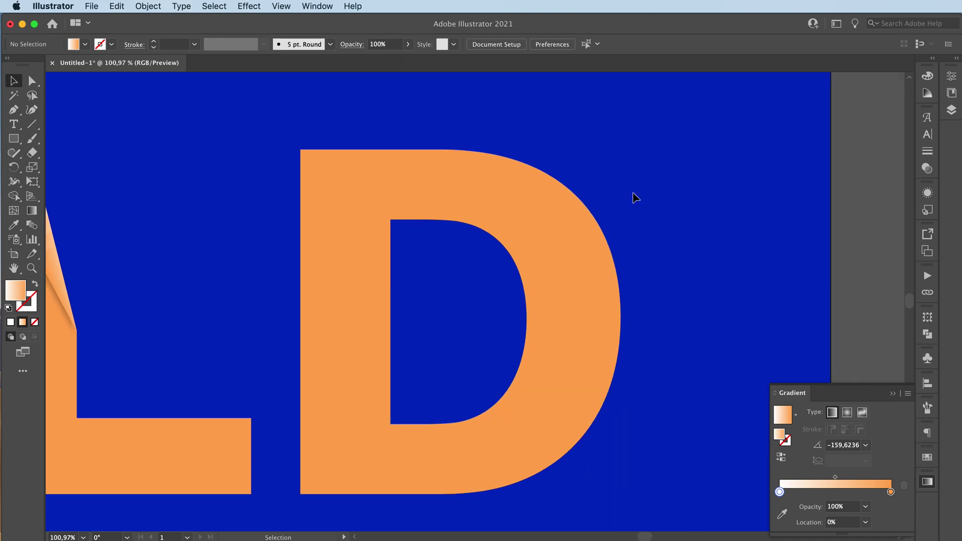
left_click(621, 324)
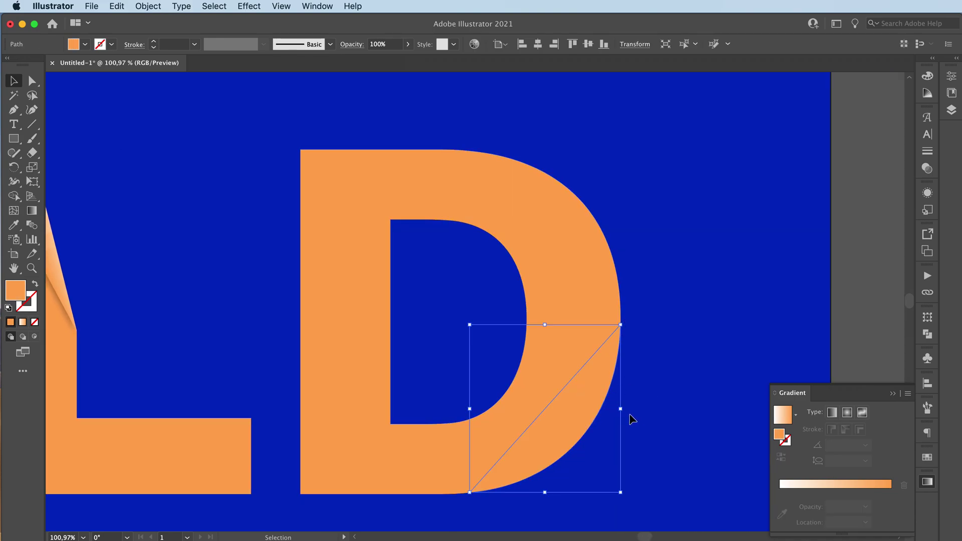
left_click_drag(615, 434, 419, 422)
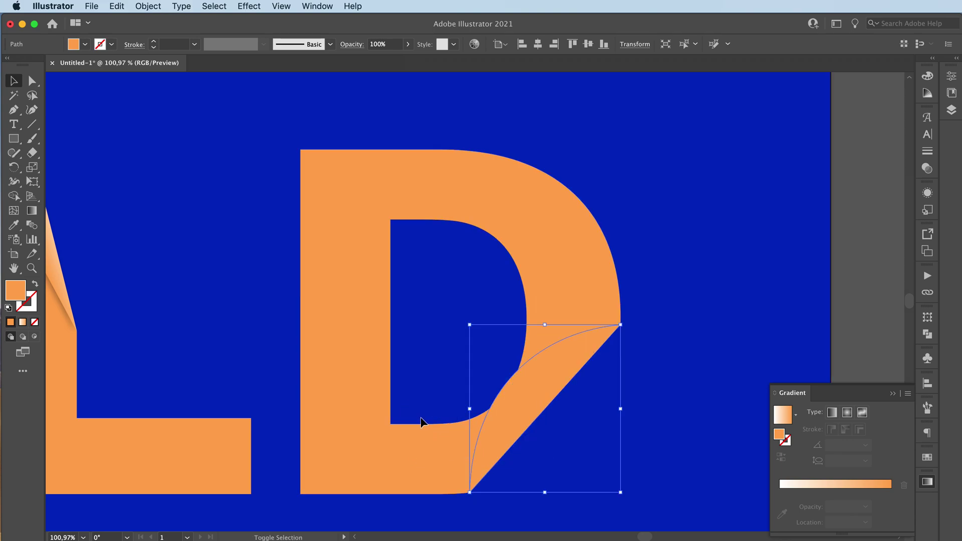
left_click_drag(469, 326, 479, 339)
Fill the D's fold with the gradient and redirect it across the curled flap.
left_click(22, 322)
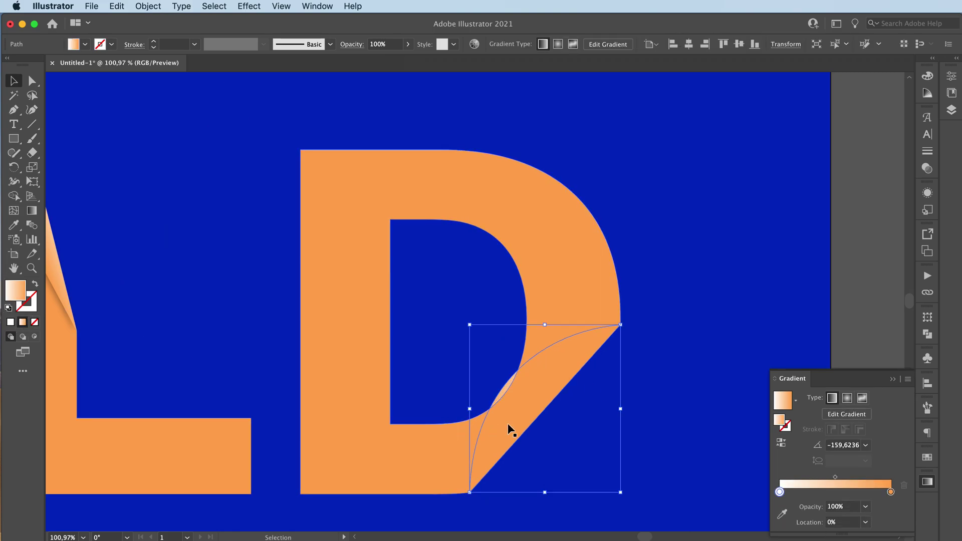
right_click(527, 393)
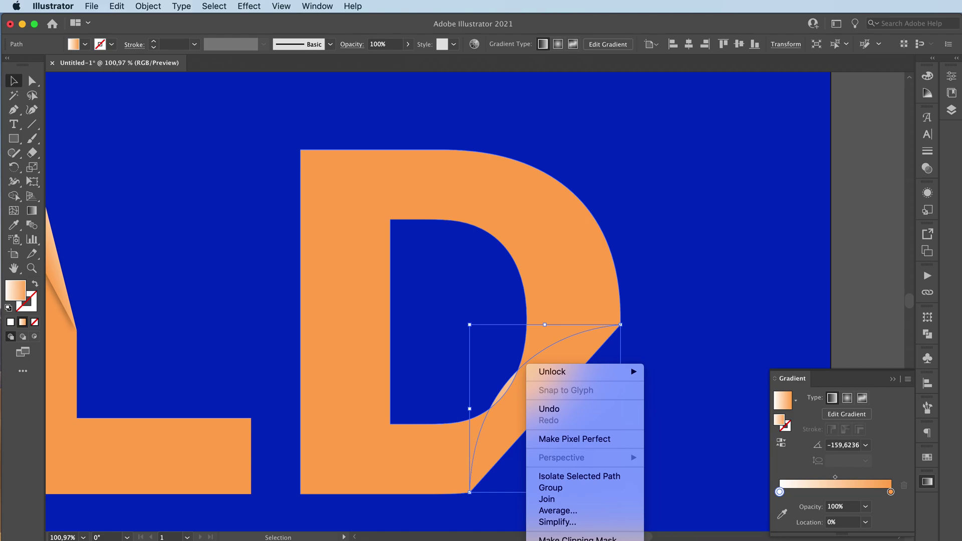
left_click(567, 409)
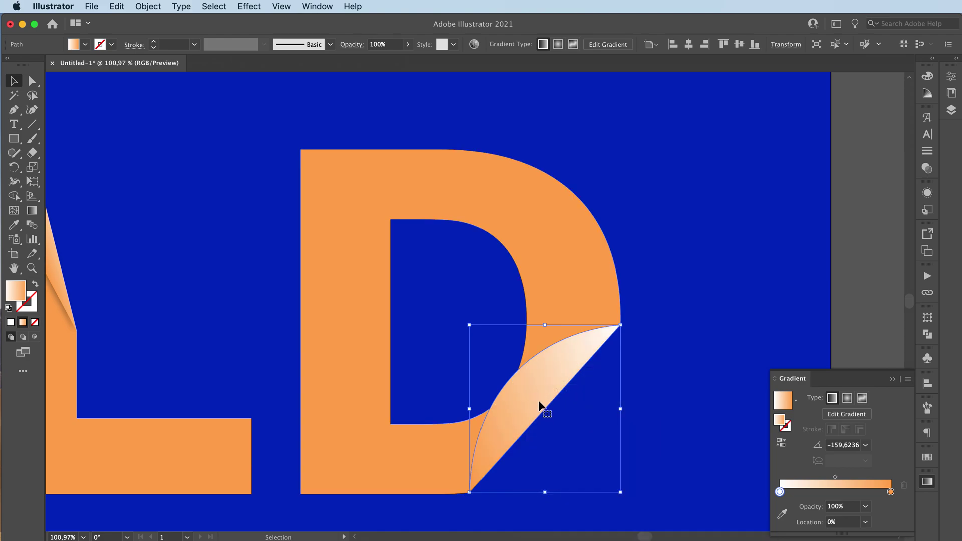
key("g")
left_click_drag(517, 394, 549, 417)
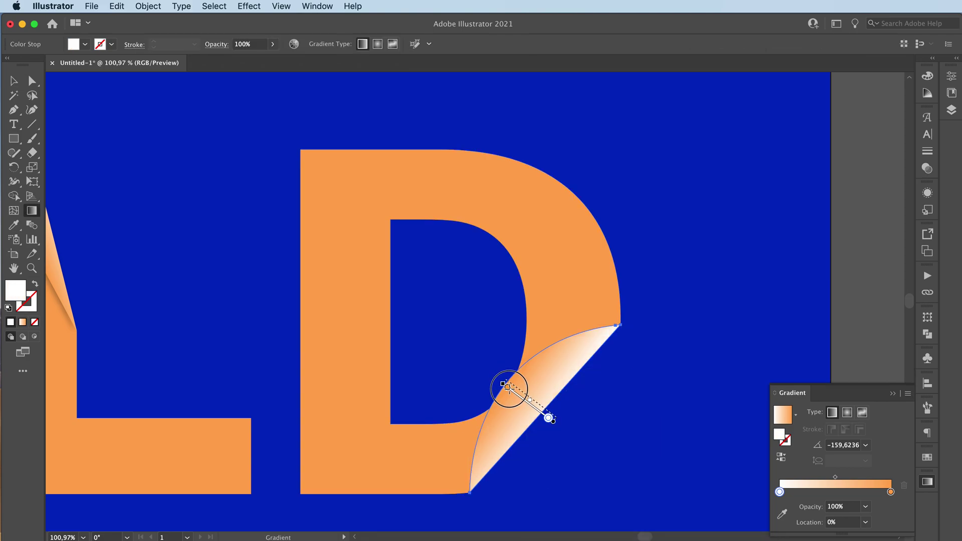
key("v")
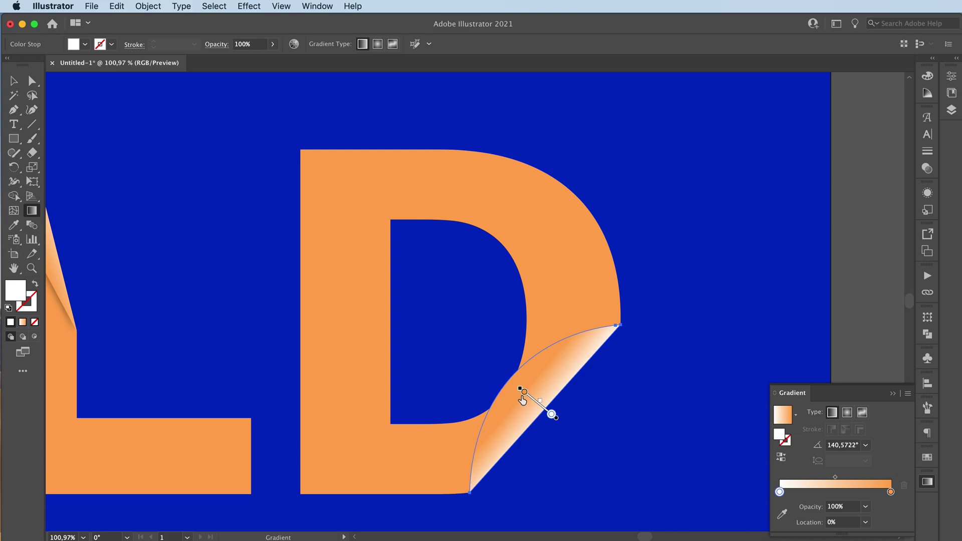
Apply a Stylize drop shadow to the D's fold.
left_click(249, 6)
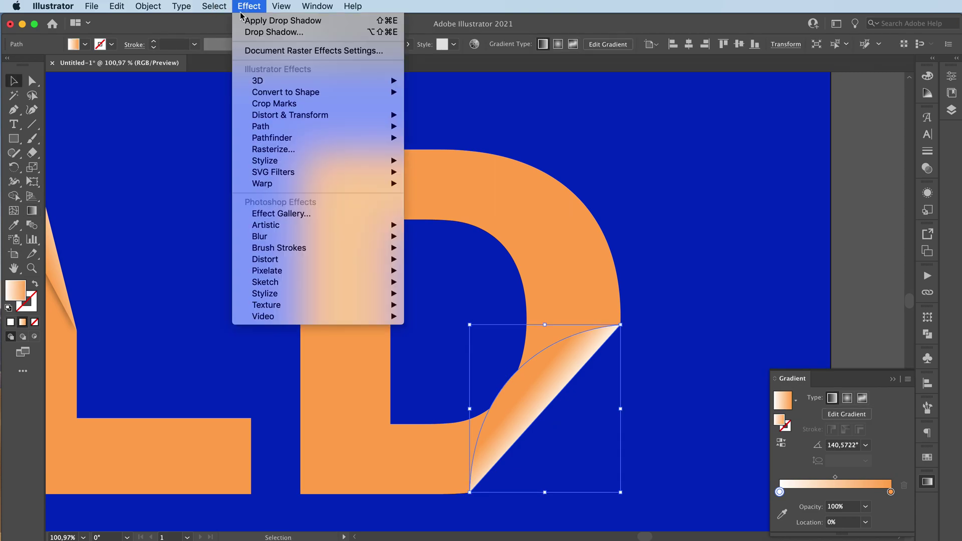
mouse_move(377, 161)
left_click(426, 161)
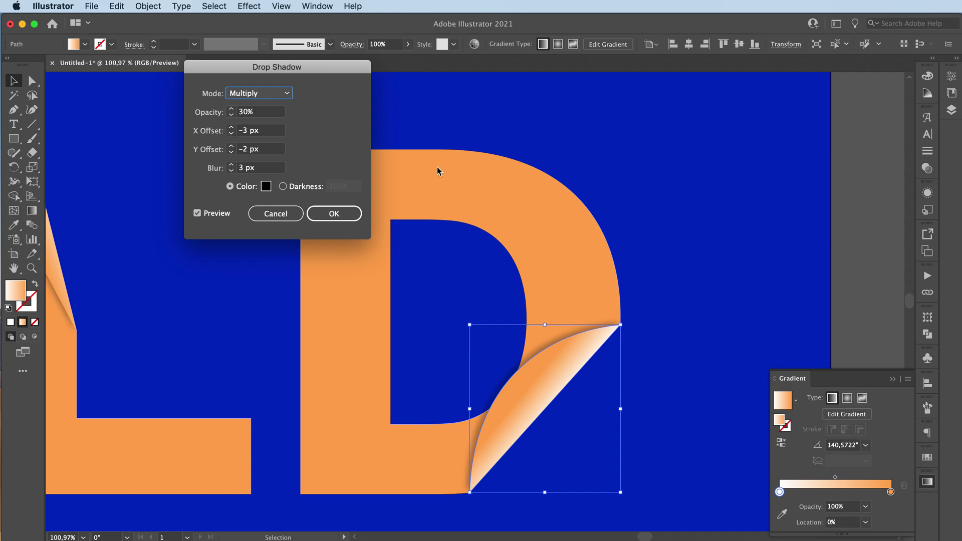
left_click(332, 213)
left_click(640, 230)
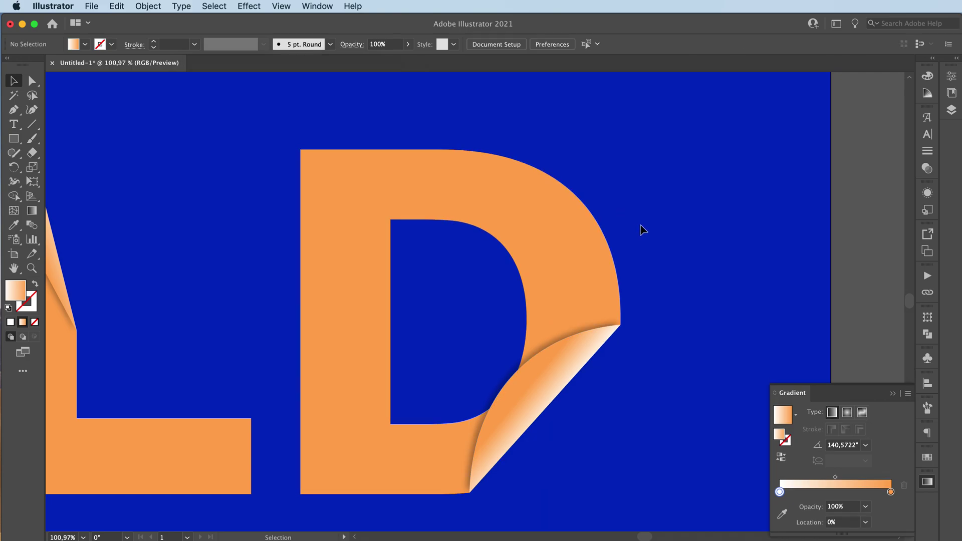
Zoom out and group all letters and folds of the FOLD word.
key("z")
left_click_drag(697, 227, 527, 222)
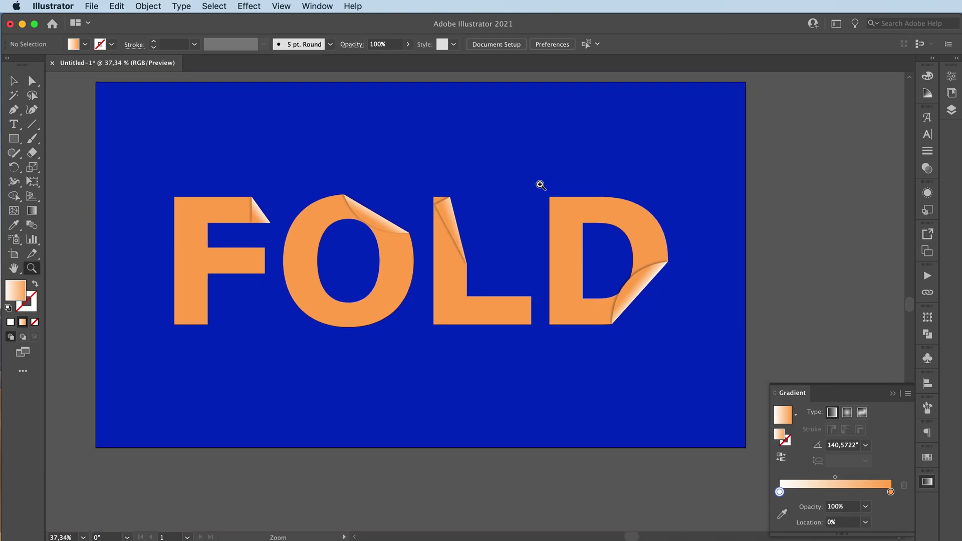
key("v")
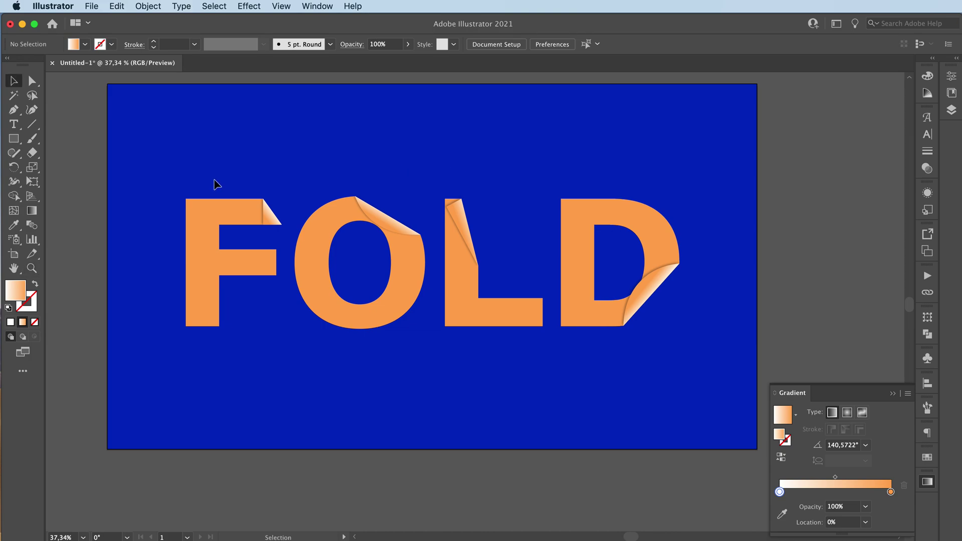
left_click(155, 169)
left_click_drag(156, 169, 709, 356)
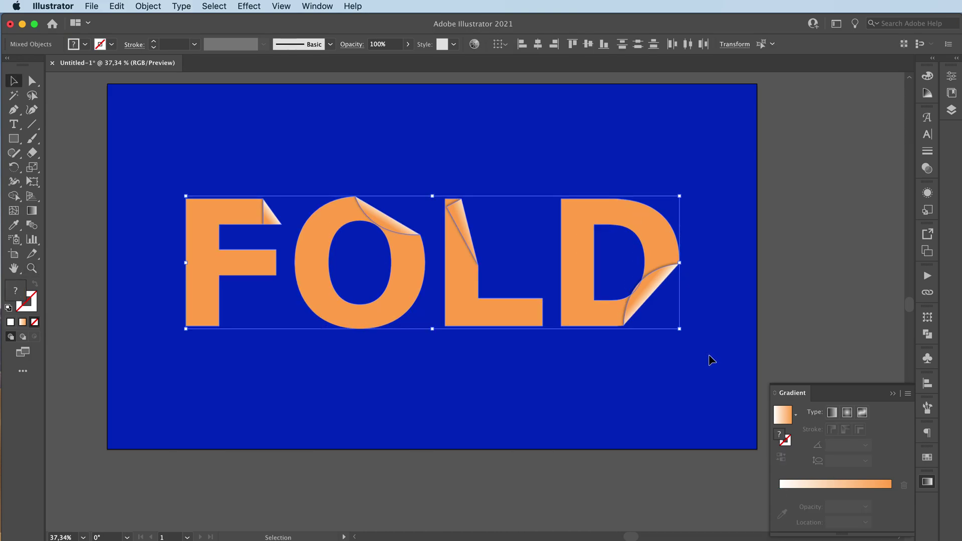
key("super+g")
Give the group a drop shadow: X 20 px, Y 30 px, 20% opacity, 10 px blur.
left_click(214, 6)
mouse_move(249, 6)
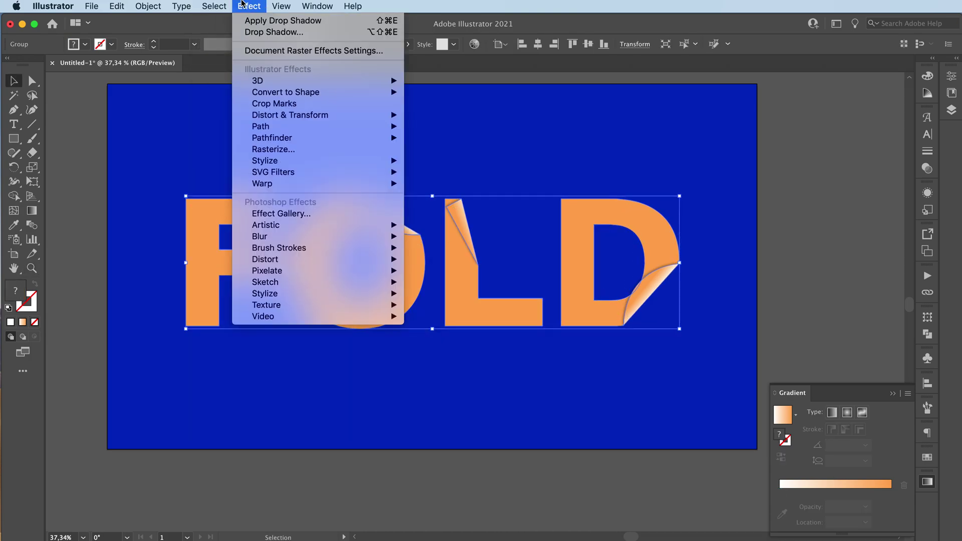
mouse_move(278, 161)
left_click(433, 160)
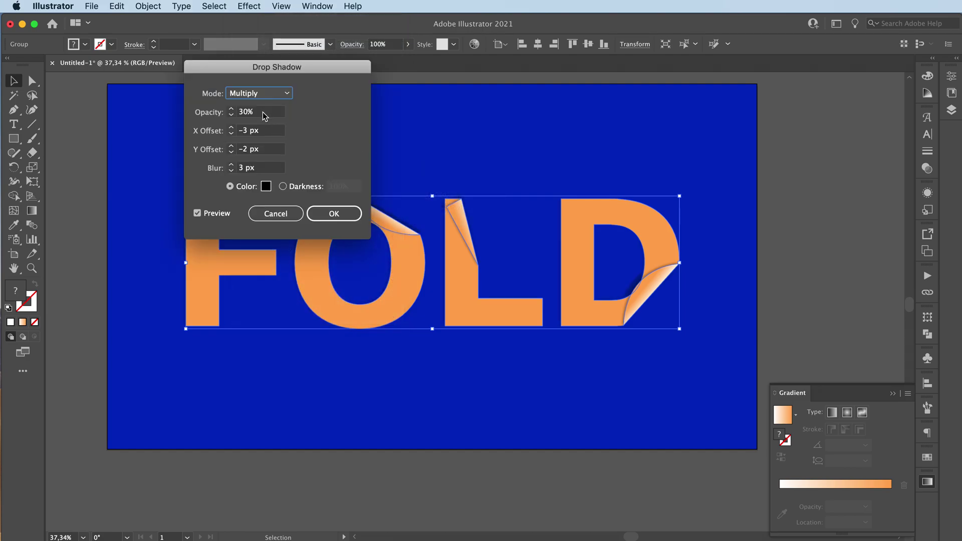
left_click(268, 134)
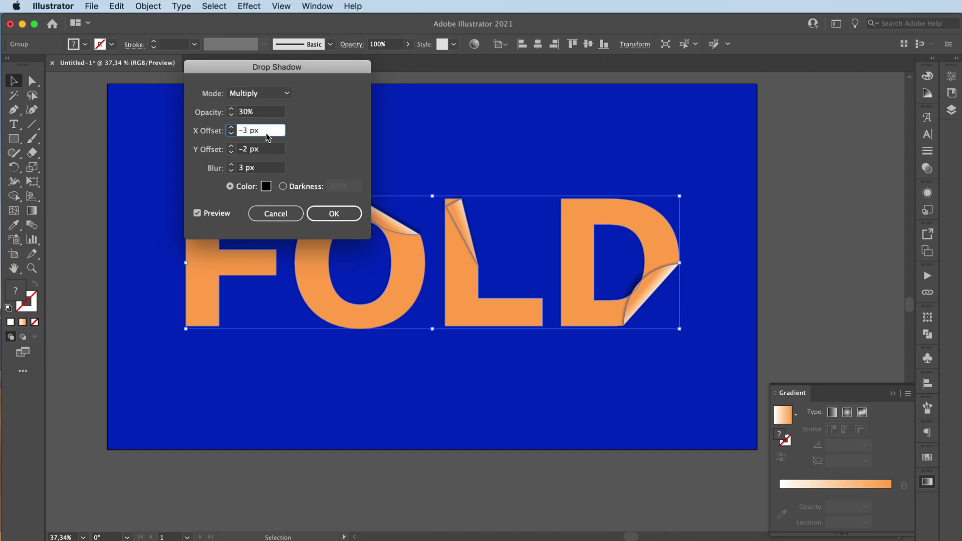
key("super+a")
type("20")
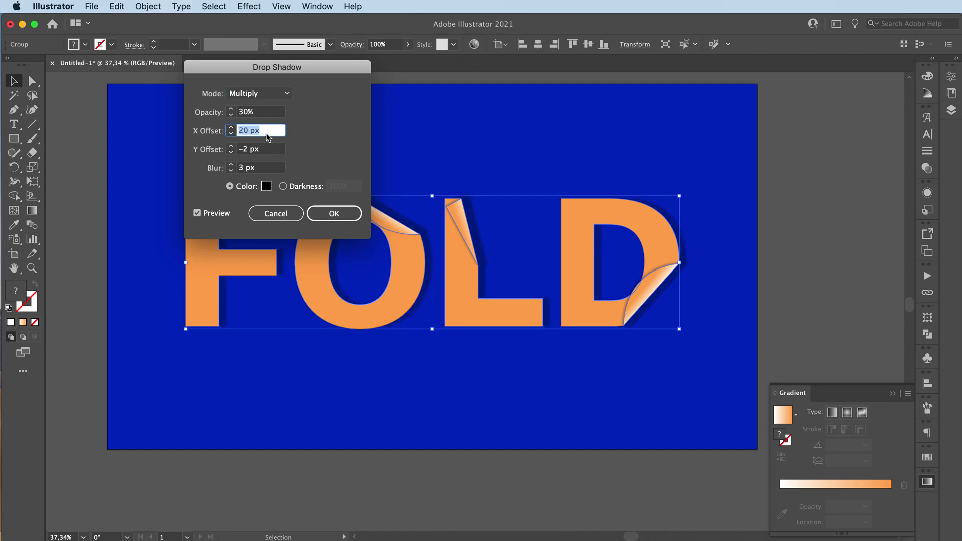
left_click(267, 146)
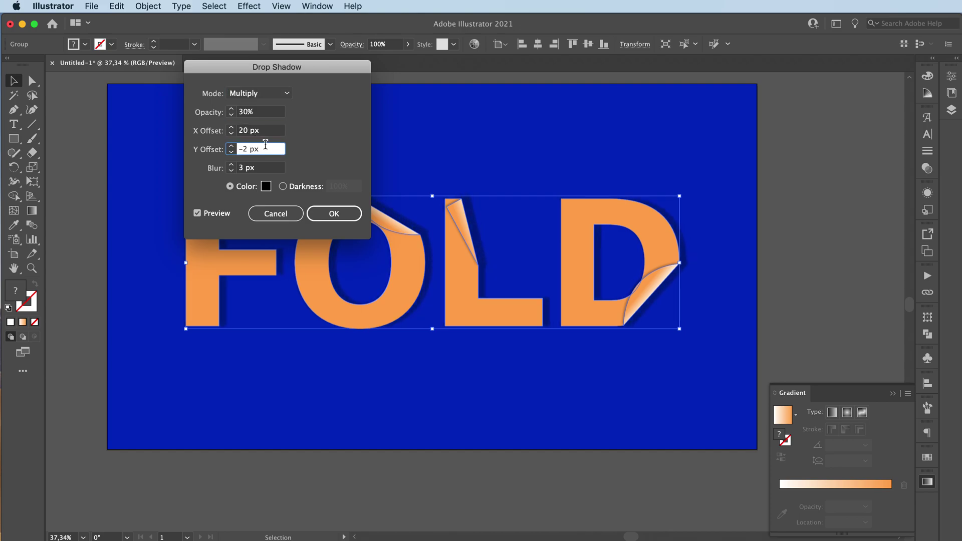
key("Up")
key("Up")
key("shift+Up")
key("shift+Up")
key("shift+Up")
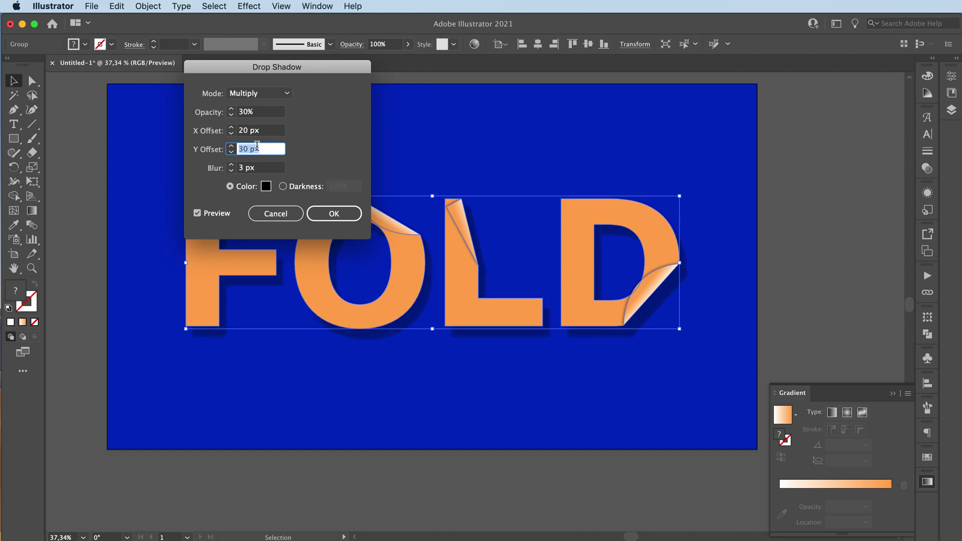
left_click(258, 112)
key("shift+Down")
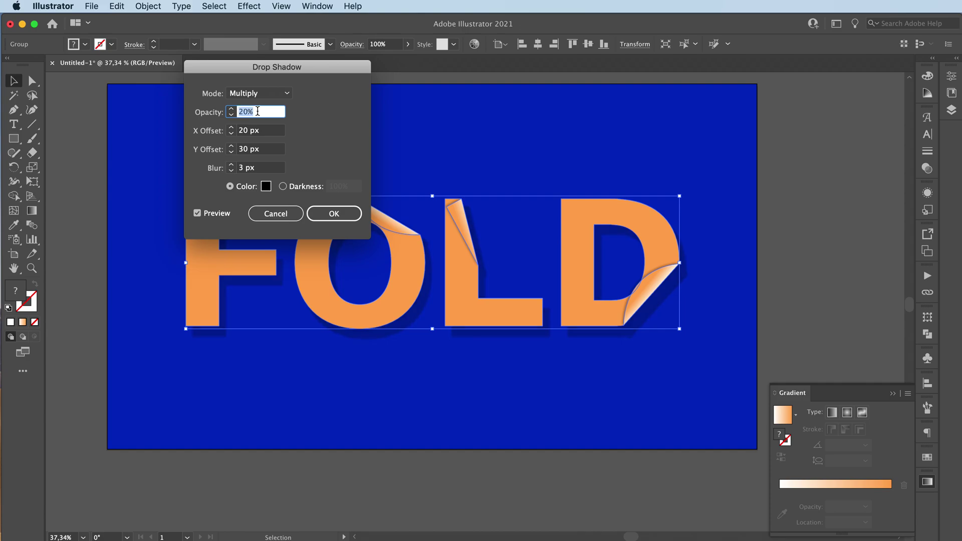
left_click(263, 167)
key("shift+Up")
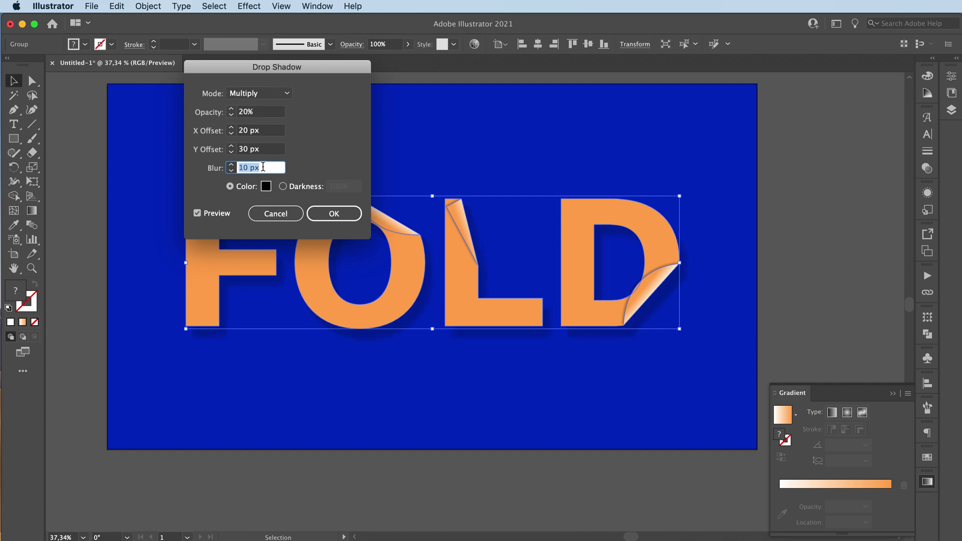
key("Return")
left_click(322, 146)
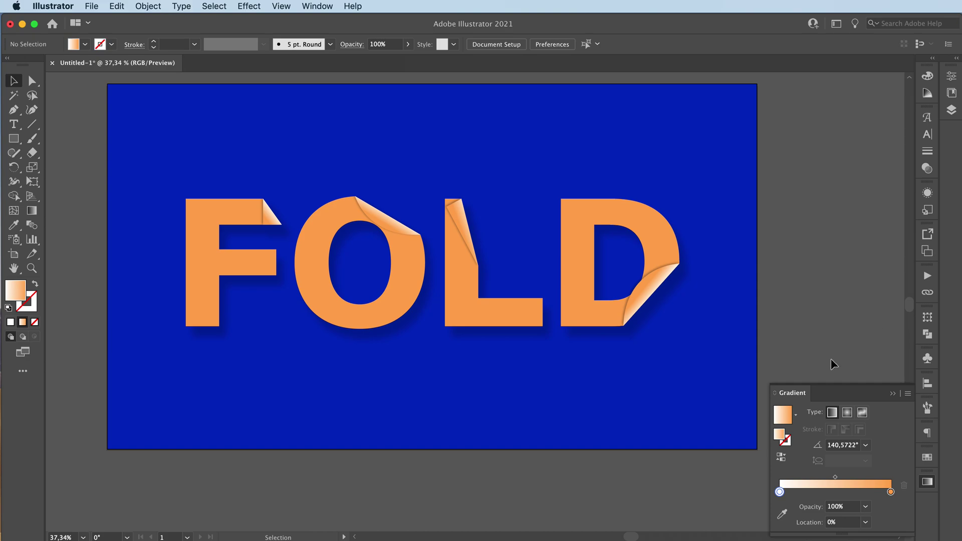
Collapse the Gradient panel, unlock all objects, and select the blue background rectangle.
left_click(892, 394)
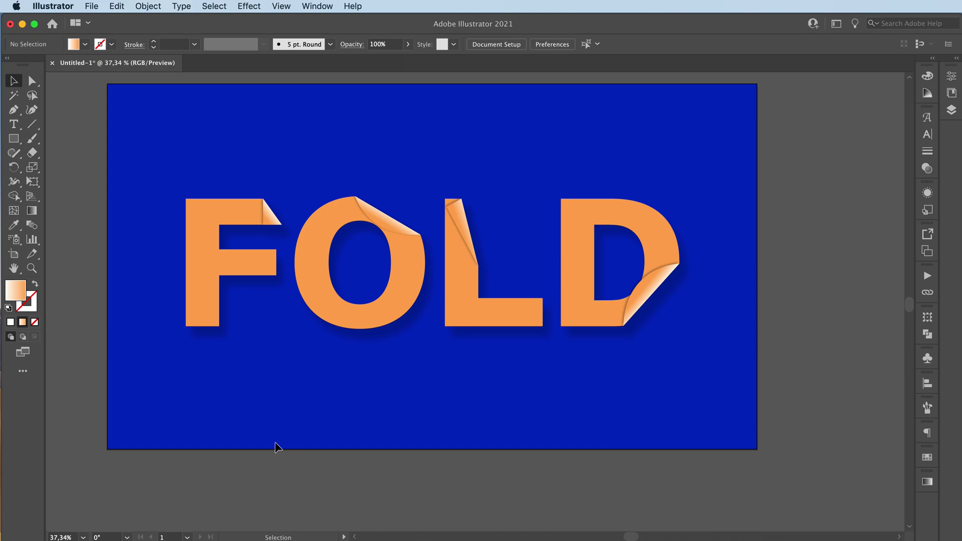
left_click(148, 6)
left_click(165, 94)
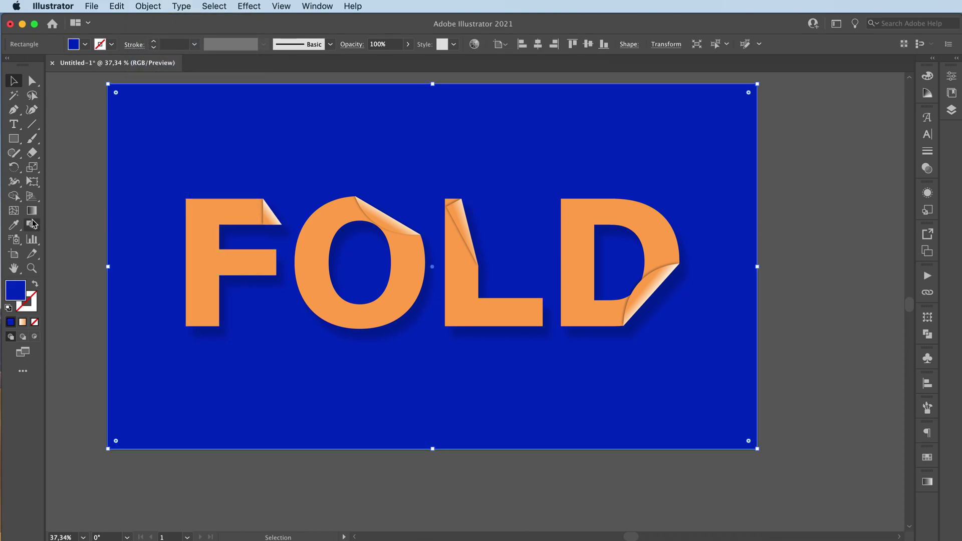
left_click(146, 144)
Change the background fill to pale yellow FFFBAB in the Color Picker.
double_click(15, 290)
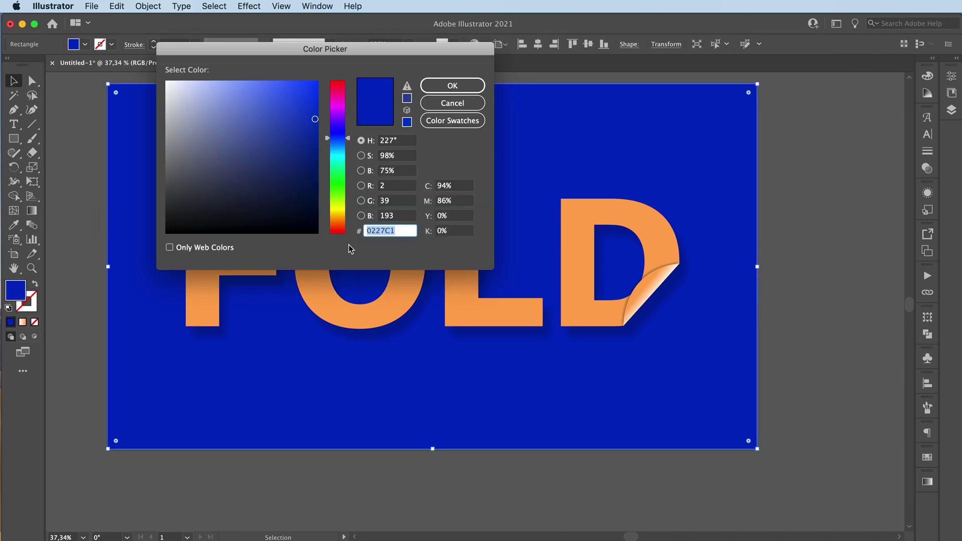
mouse_move(338, 131)
left_mouse_down()
mouse_move(340, 115)
mouse_move(301, 96)
mouse_move(218, 76)
left_mouse_up()
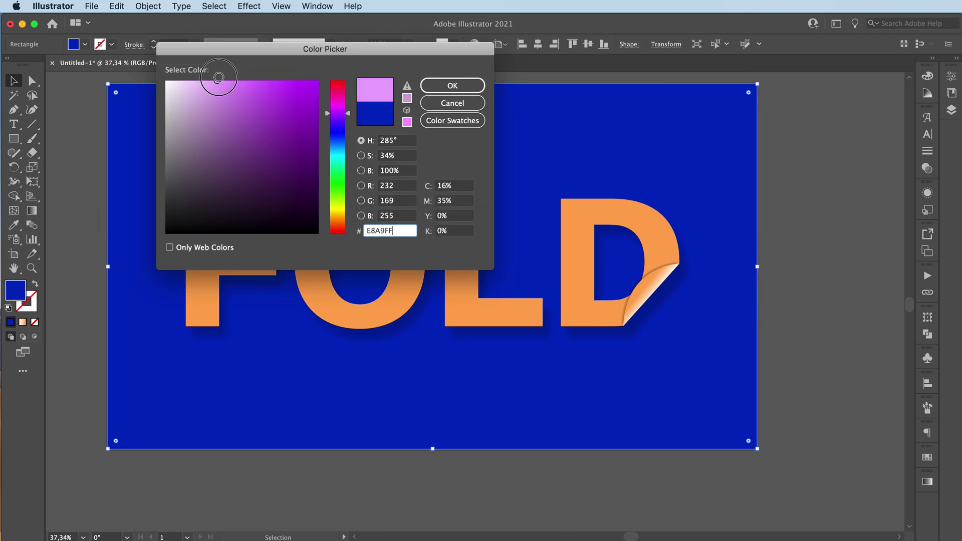
left_click(427, 86)
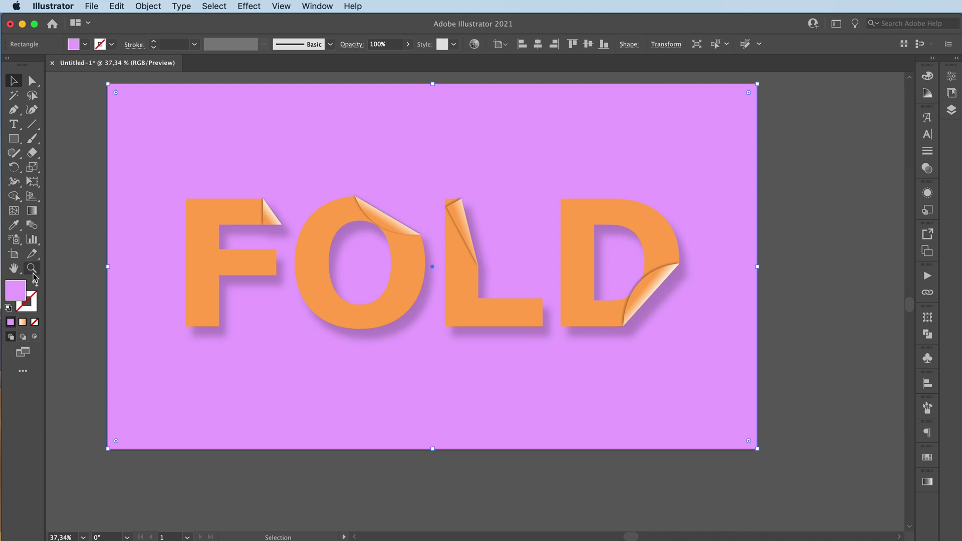
double_click(23, 290)
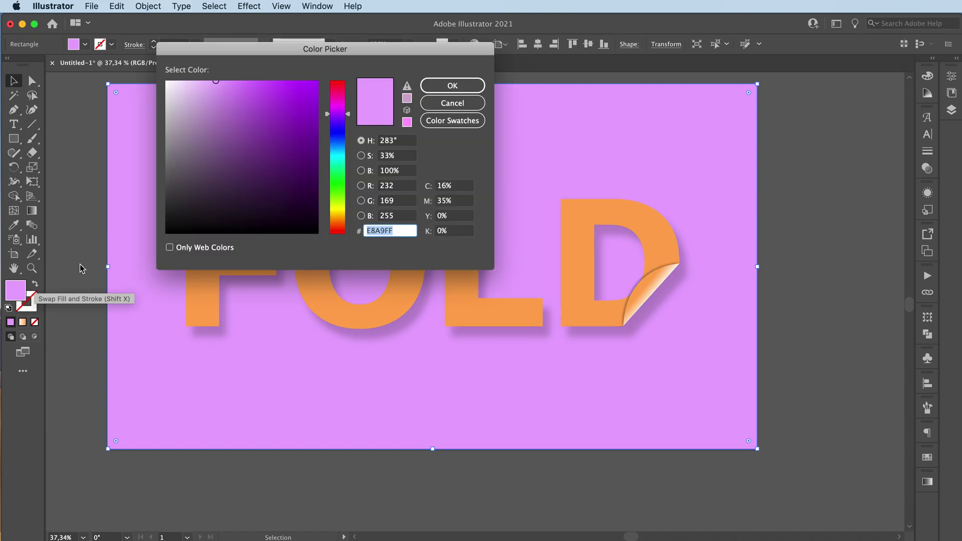
left_click_drag(338, 113, 338, 80)
left_click_drag(338, 209, 338, 210)
left_click(453, 86)
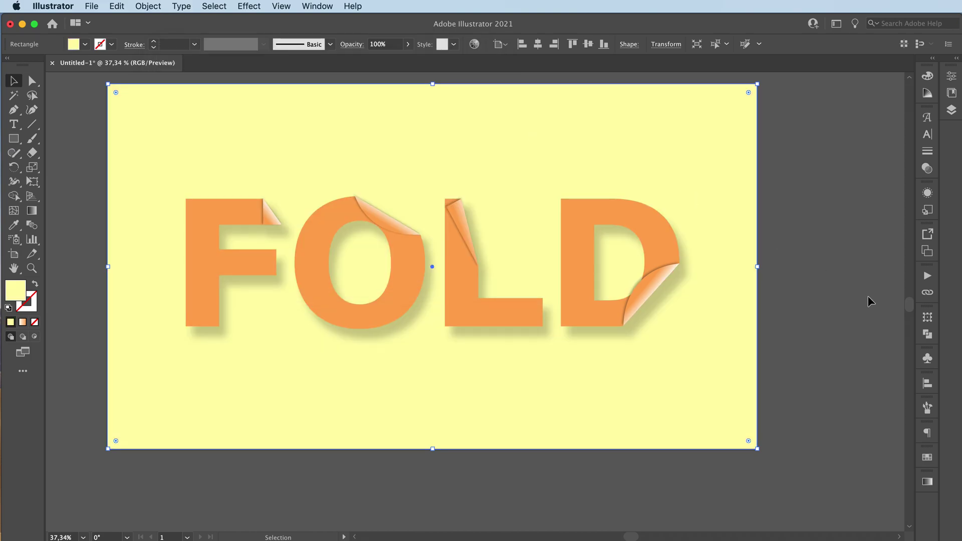
left_click(889, 304)
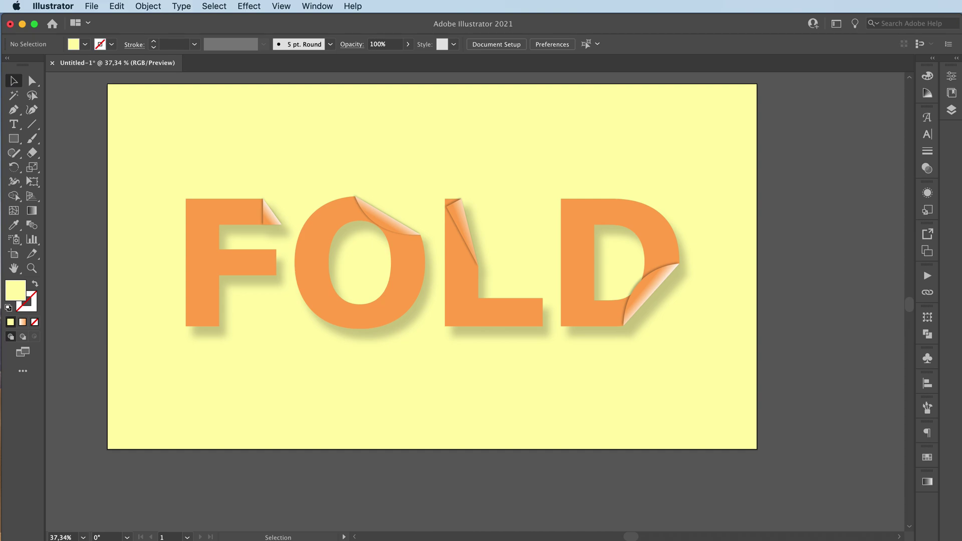